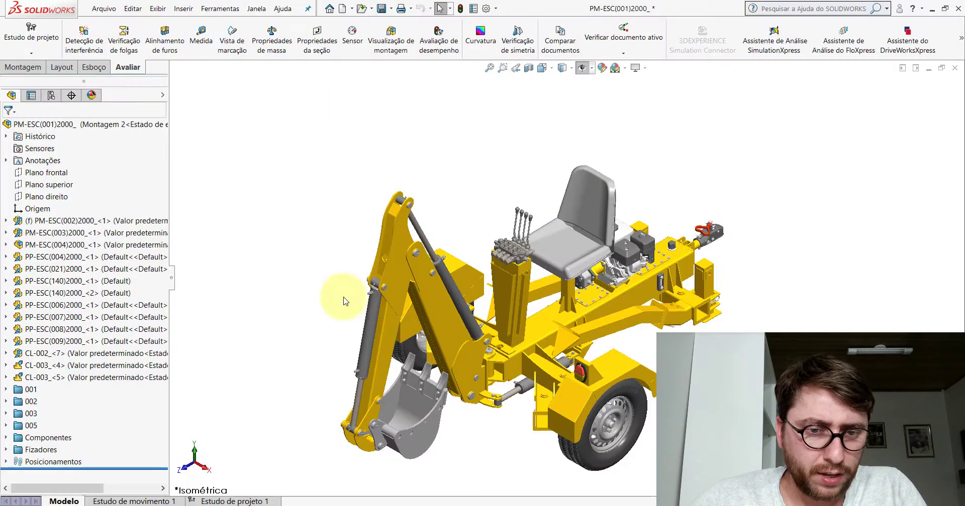
Orbit and zoom beneath the chassis to the bracket between the hydraulic cylinders
{"action": "scroll", "coordinate": [452, 302], "scroll_direction": "up", "scroll_amount": 3}
{"action": "scroll", "coordinate": [577, 302], "scroll_direction": "down", "scroll_amount": 3}
{"action": "scroll", "coordinate": [576, 301], "scroll_direction": "down", "scroll_amount": 3}
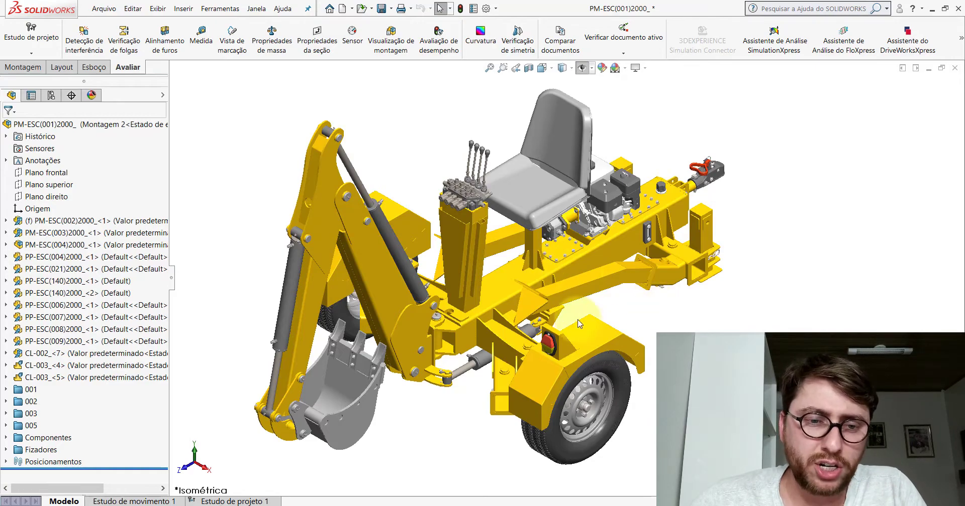
{"action": "scroll", "coordinate": [533, 329], "scroll_direction": "up", "scroll_amount": 5}
{"action": "mouse_move", "coordinate": [533, 329]}
{"action": "middle_mouse_down"}
{"action": "mouse_move", "coordinate": [408, 261]}
{"action": "mouse_move", "coordinate": [652, 301]}
{"action": "middle_mouse_up"}
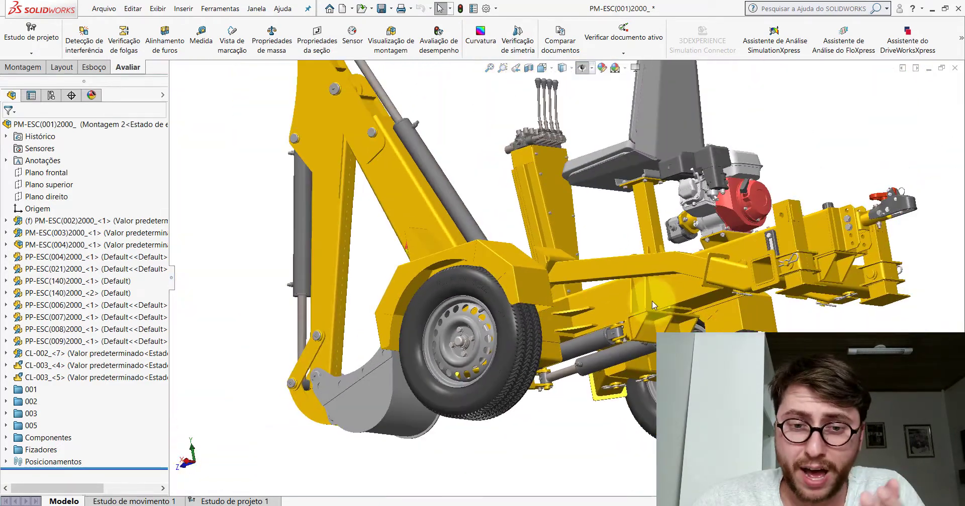
{"action": "scroll", "coordinate": [664, 332], "scroll_direction": "up", "scroll_amount": 2}
{"action": "scroll", "coordinate": [637, 332], "scroll_direction": "down", "scroll_amount": 5}
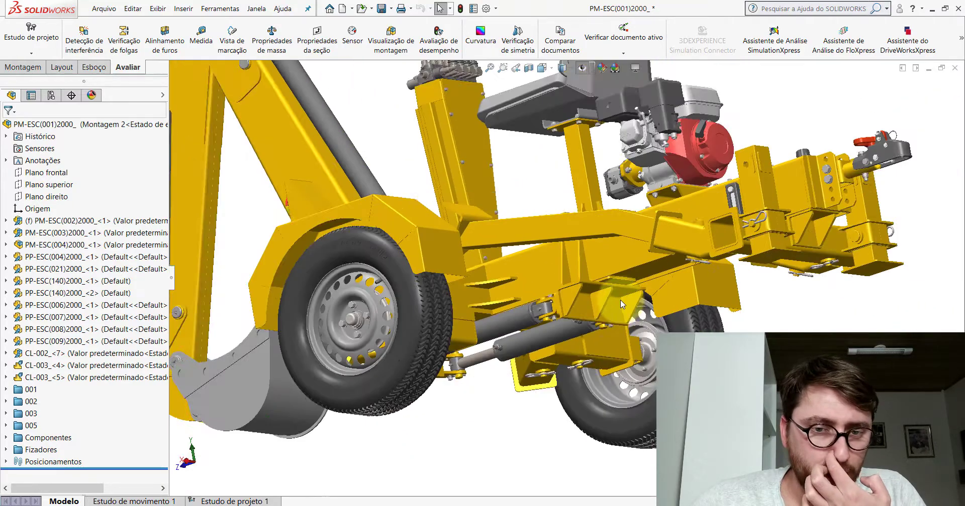
{"action": "scroll", "coordinate": [620, 300], "scroll_direction": "up", "scroll_amount": 3}
{"action": "scroll", "coordinate": [628, 307], "scroll_direction": "up", "scroll_amount": 3}
{"action": "mouse_move", "coordinate": [554, 311]}
{"action": "middle_mouse_down"}
{"action": "mouse_move", "coordinate": [546, 280]}
{"action": "mouse_move", "coordinate": [575, 87]}
{"action": "middle_mouse_up"}
Switch the display style to Shaded With Edges and zoom in on the bracket
{"action": "left_click", "coordinate": [561, 84]}
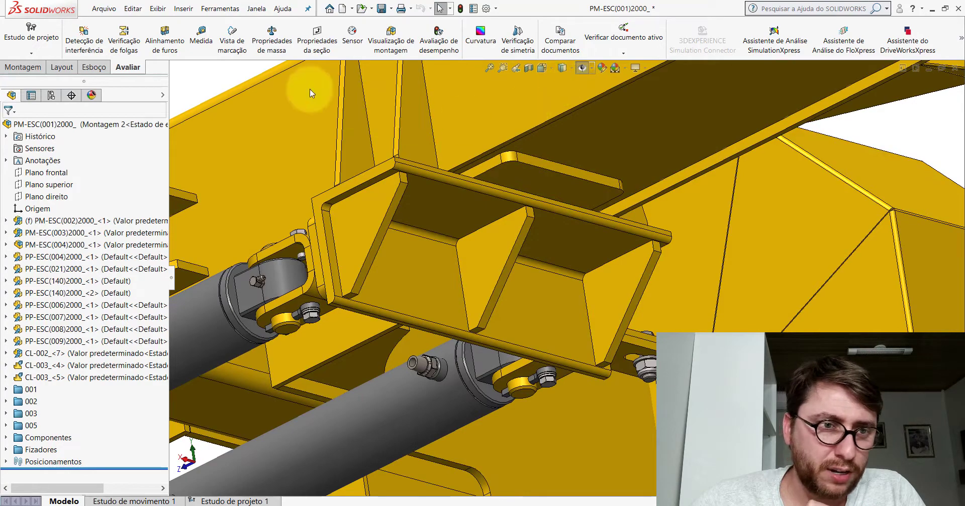
{"action": "scroll", "coordinate": [544, 225], "scroll_direction": "down", "scroll_amount": 3}
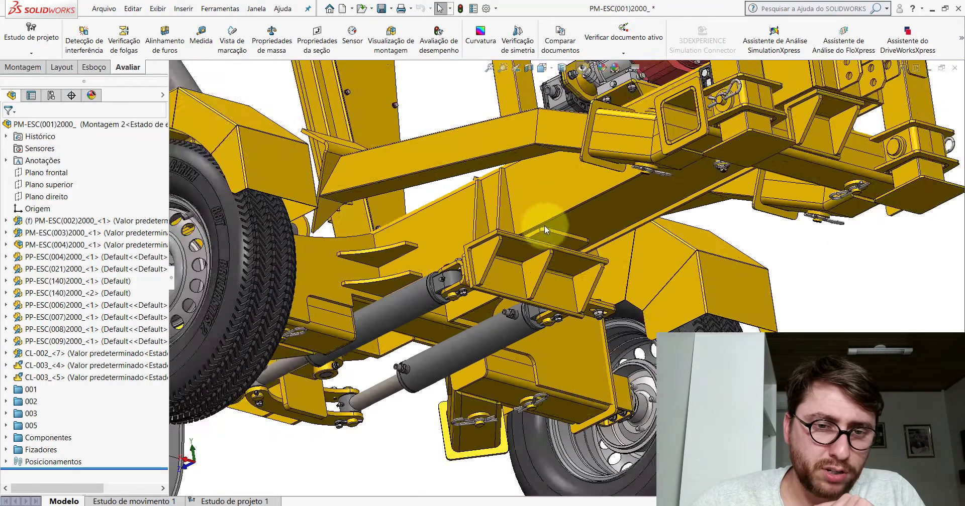
{"action": "scroll", "coordinate": [500, 279], "scroll_direction": "down", "scroll_amount": 2}
{"action": "scroll", "coordinate": [506, 279], "scroll_direction": "up", "scroll_amount": 3}
{"action": "scroll", "coordinate": [644, 230], "scroll_direction": "up", "scroll_amount": 2}
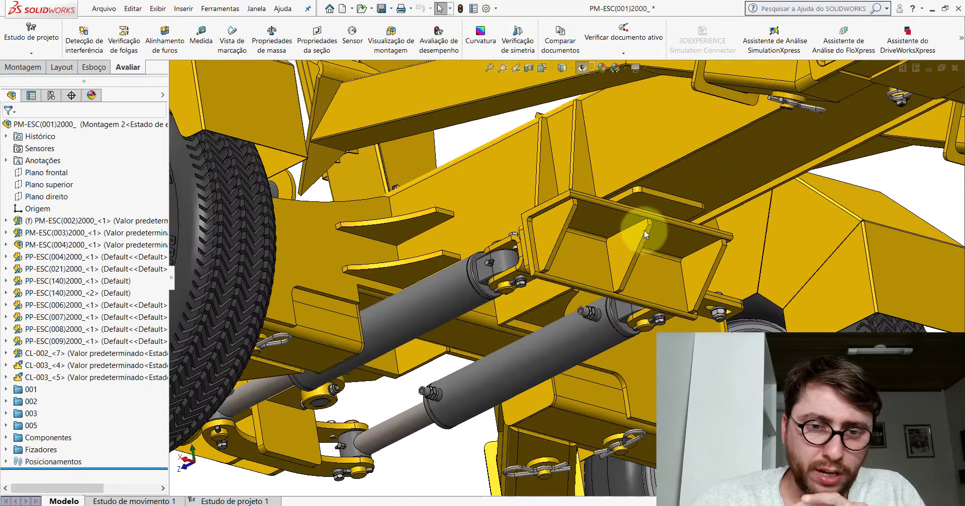
Pick the bracket face, then select subassemblies PM-ESC(007) and PM-ESC(010) in the tree
{"action": "left_click", "coordinate": [606, 219]}
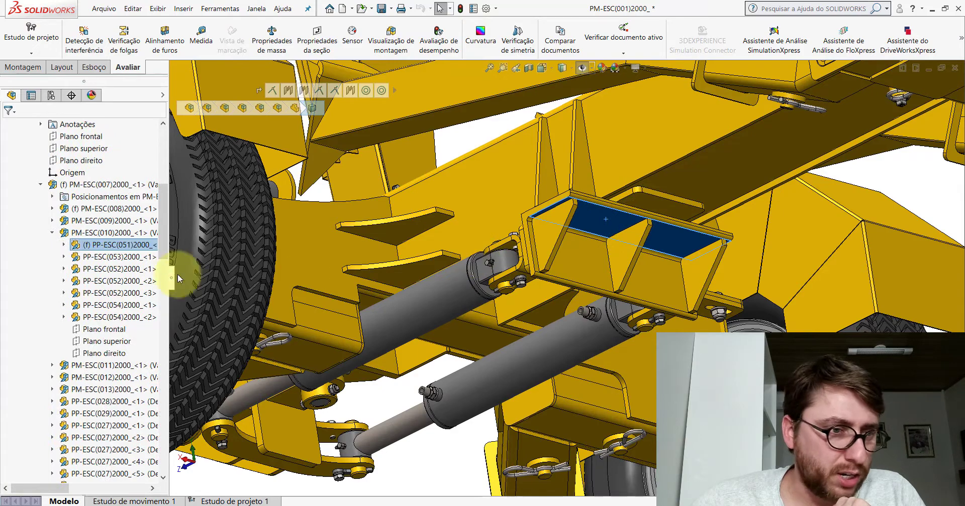
{"action": "left_click", "coordinate": [100, 185]}
{"action": "left_click", "coordinate": [95, 233]}
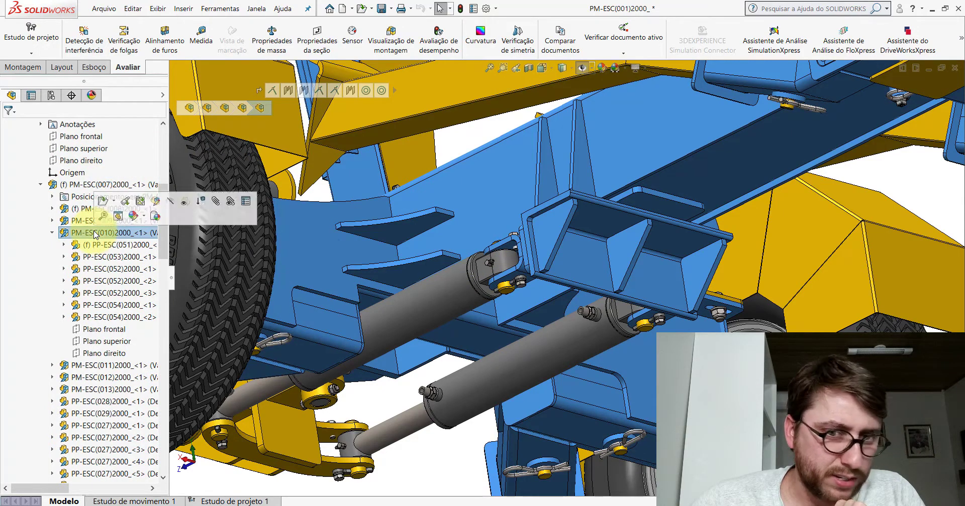
Orbit around the bracket subassembly to look along its beam from below
{"action": "mouse_move", "coordinate": [610, 269]}
{"action": "middle_mouse_down"}
{"action": "mouse_move", "coordinate": [592, 252]}
{"action": "mouse_move", "coordinate": [610, 190]}
{"action": "mouse_move", "coordinate": [630, 238]}
{"action": "mouse_move", "coordinate": [583, 193]}
{"action": "middle_mouse_up"}
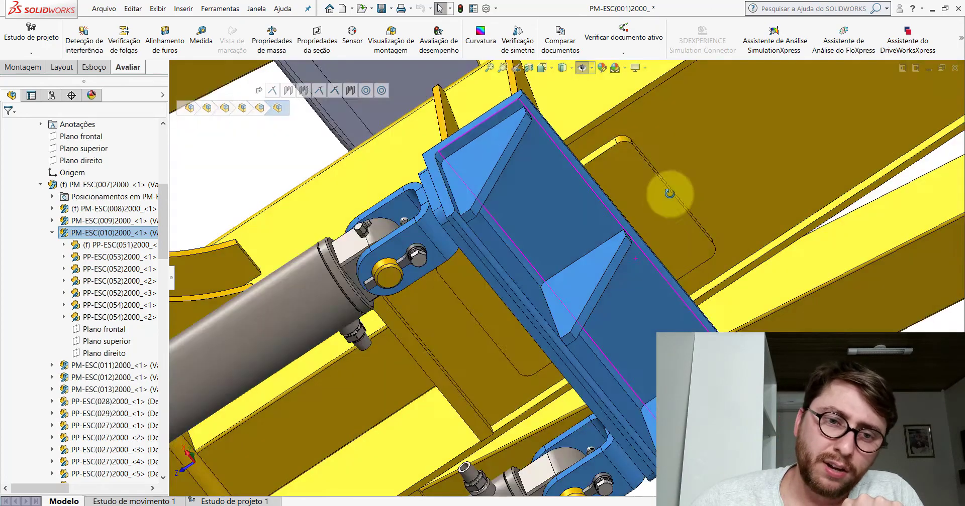
{"action": "middle_click_drag", "start_coordinate": [636, 257], "coordinate": [500, 221]}
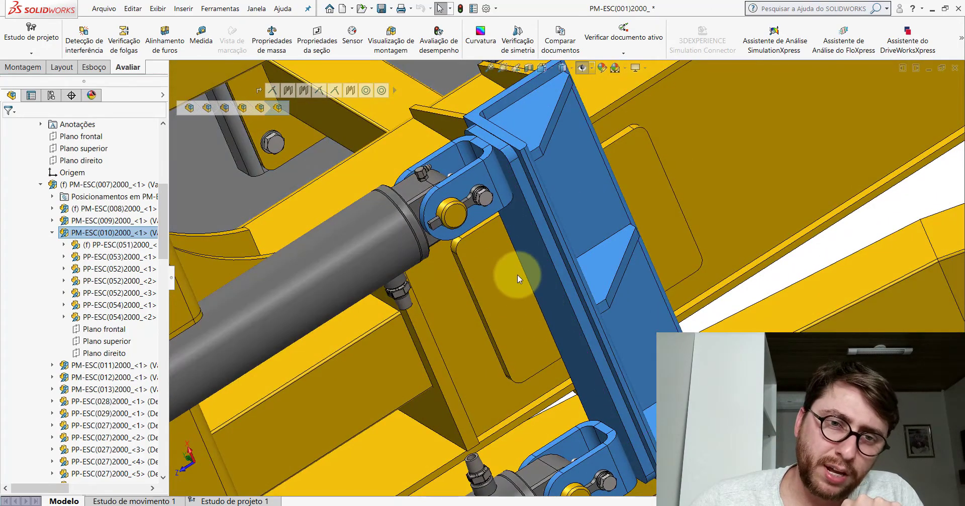
{"action": "mouse_move", "coordinate": [517, 275]}
{"action": "middle_mouse_down"}
{"action": "mouse_move", "coordinate": [500, 298]}
{"action": "mouse_move", "coordinate": [478, 427]}
{"action": "mouse_move", "coordinate": [556, 292]}
{"action": "middle_mouse_up"}
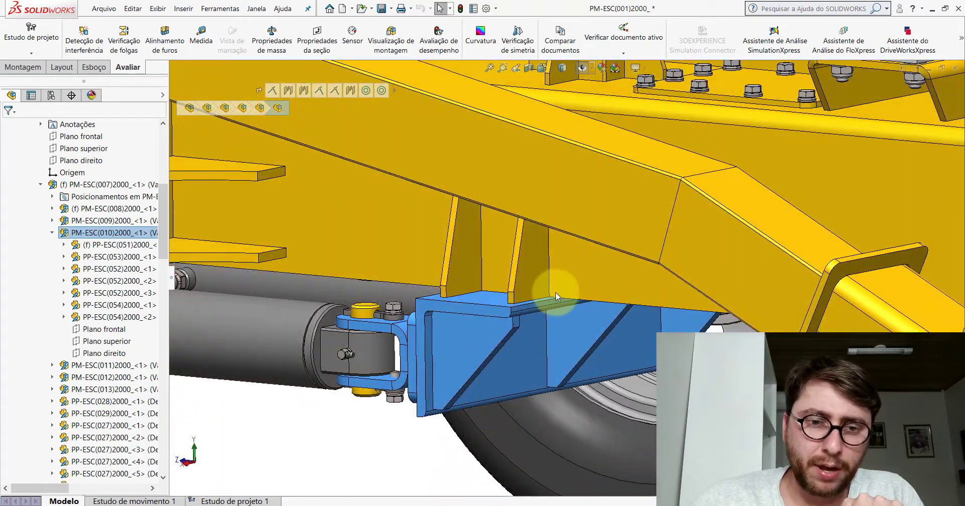
{"action": "mouse_move", "coordinate": [525, 345]}
{"action": "middle_mouse_down"}
{"action": "mouse_move", "coordinate": [513, 223]}
{"action": "mouse_move", "coordinate": [478, 243]}
{"action": "middle_mouse_up"}
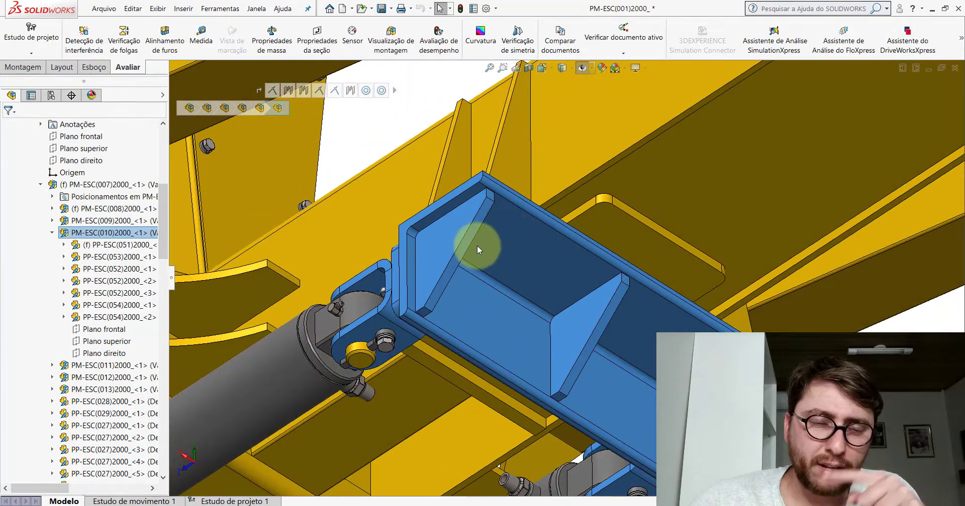
{"action": "scroll", "coordinate": [472, 247], "scroll_direction": "down", "scroll_amount": 2}
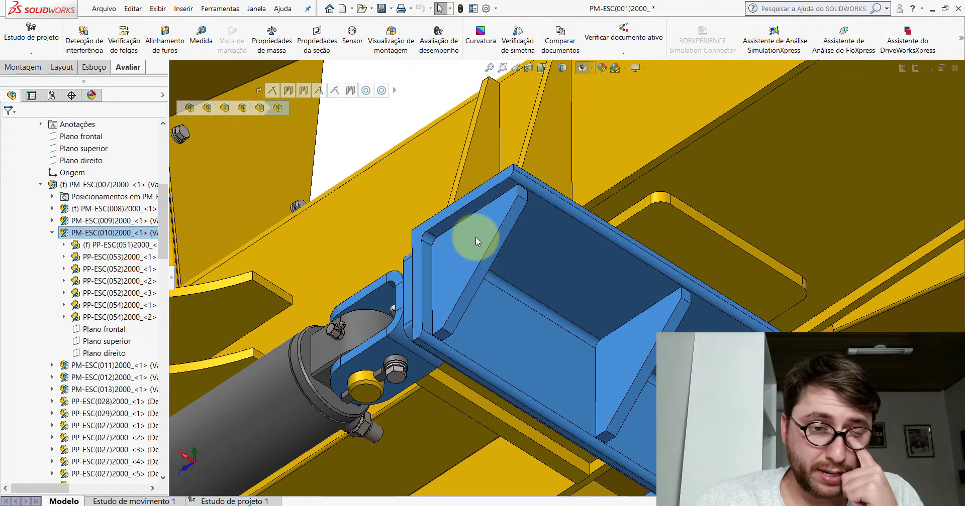
Select the triangular gusset and the PP-ESC(051) channel face, reselect PM-ESC(010), then clear selection
{"action": "left_click", "coordinate": [476, 237]}
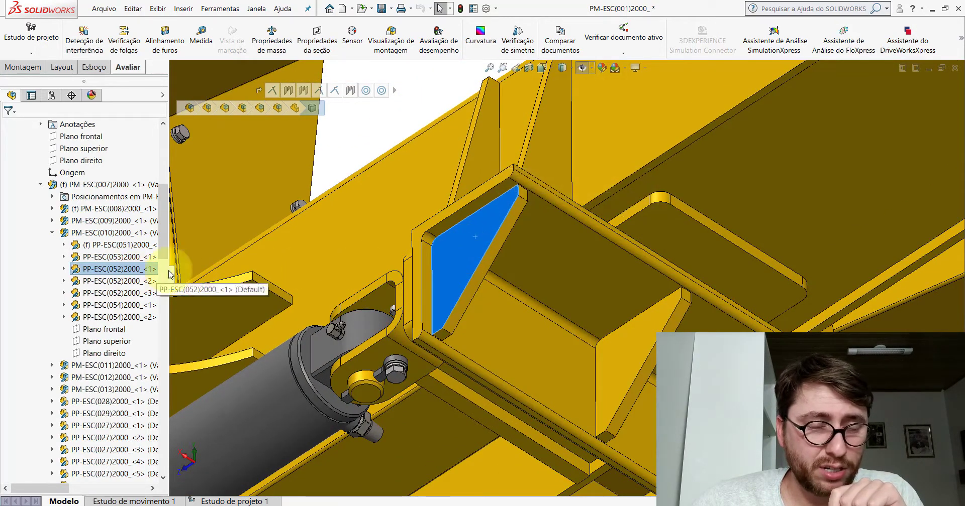
{"action": "left_click", "coordinate": [528, 231]}
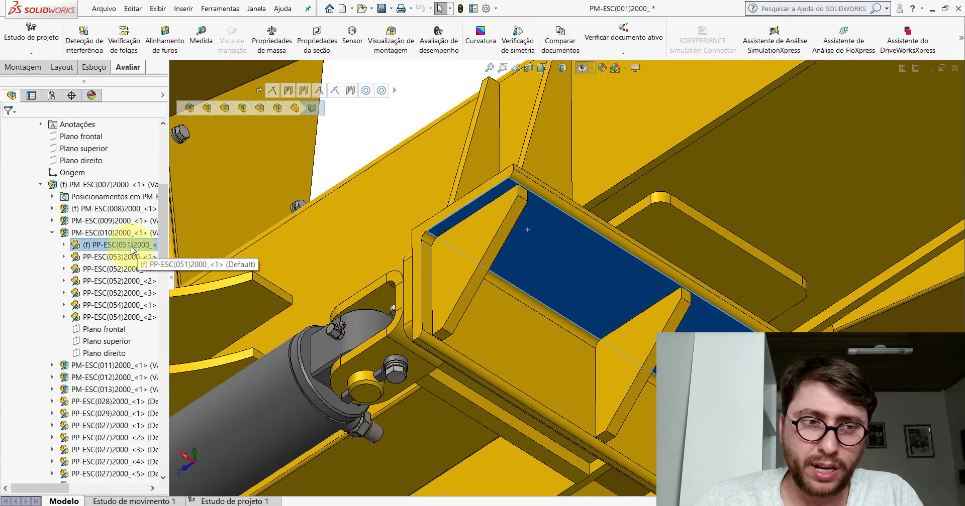
{"action": "left_click", "coordinate": [109, 233]}
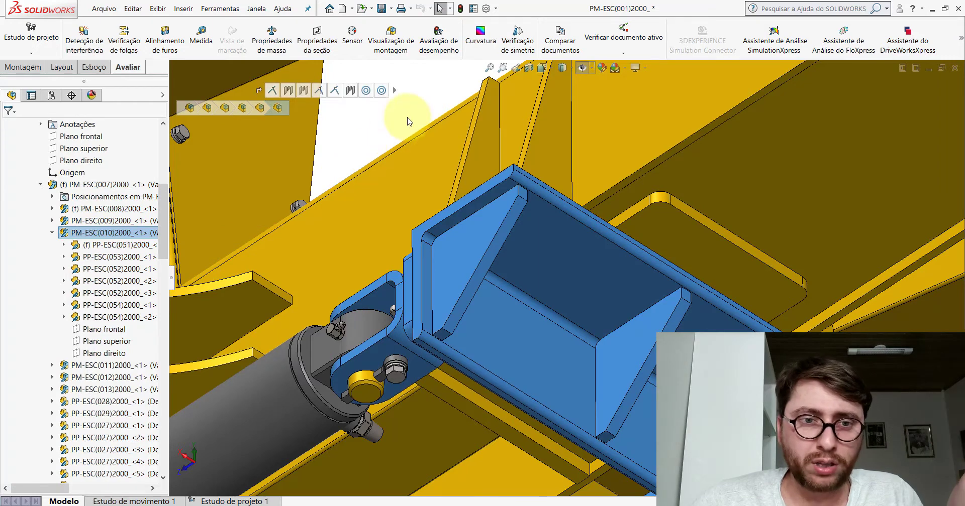
{"action": "left_click", "coordinate": [408, 122]}
{"action": "scroll", "coordinate": [483, 241], "scroll_direction": "down", "scroll_amount": 2}
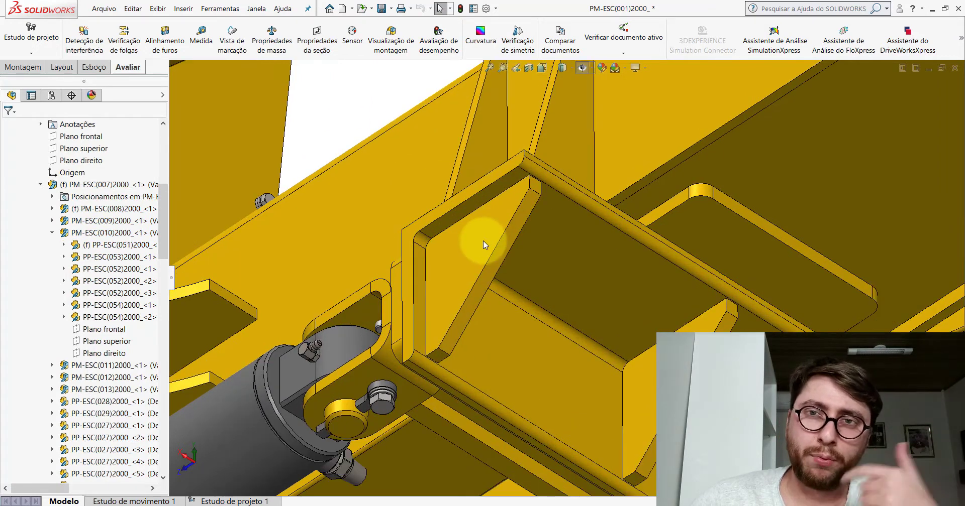
{"action": "scroll", "coordinate": [485, 250], "scroll_direction": "down", "scroll_amount": 2}
{"action": "left_click", "coordinate": [474, 231]}
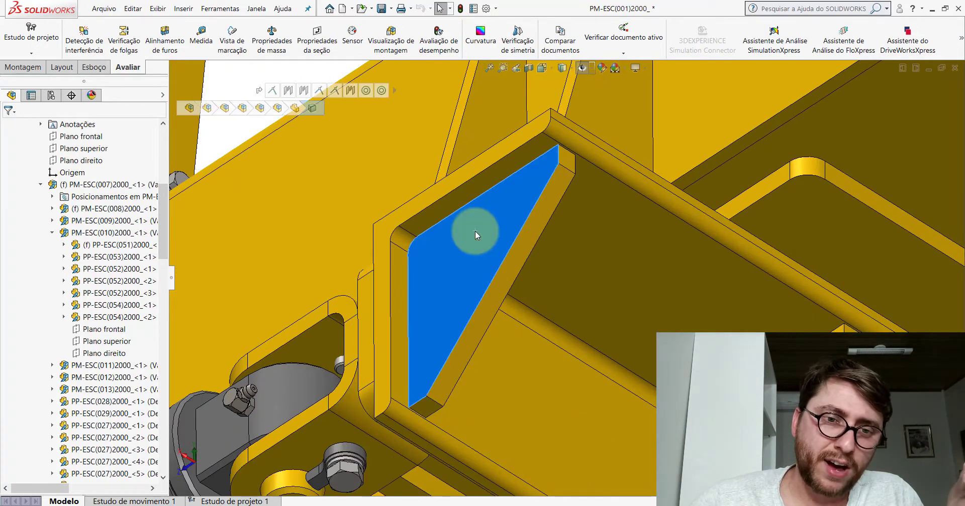
{"action": "left_click", "coordinate": [428, 196]}
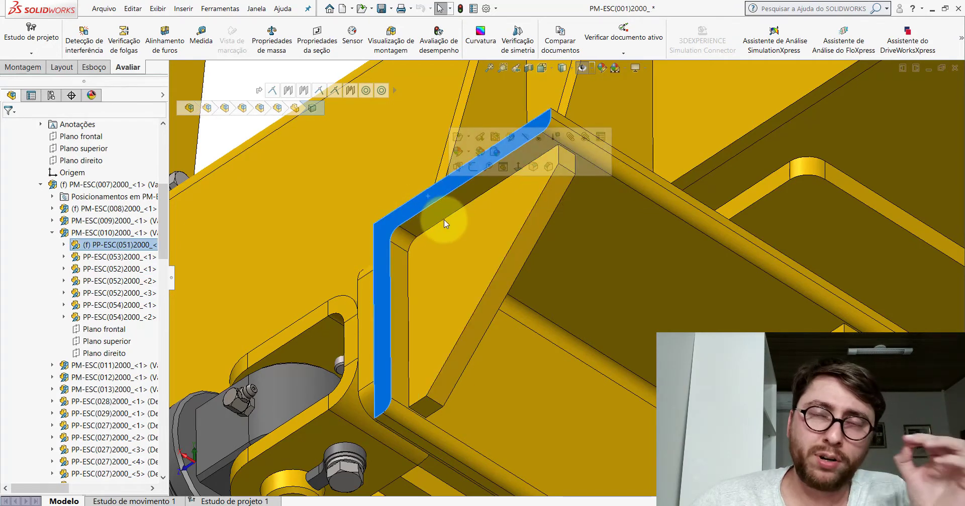
{"action": "scroll", "coordinate": [485, 215], "scroll_direction": "up", "scroll_amount": 1}
{"action": "scroll", "coordinate": [484, 215], "scroll_direction": "down", "scroll_amount": 1}
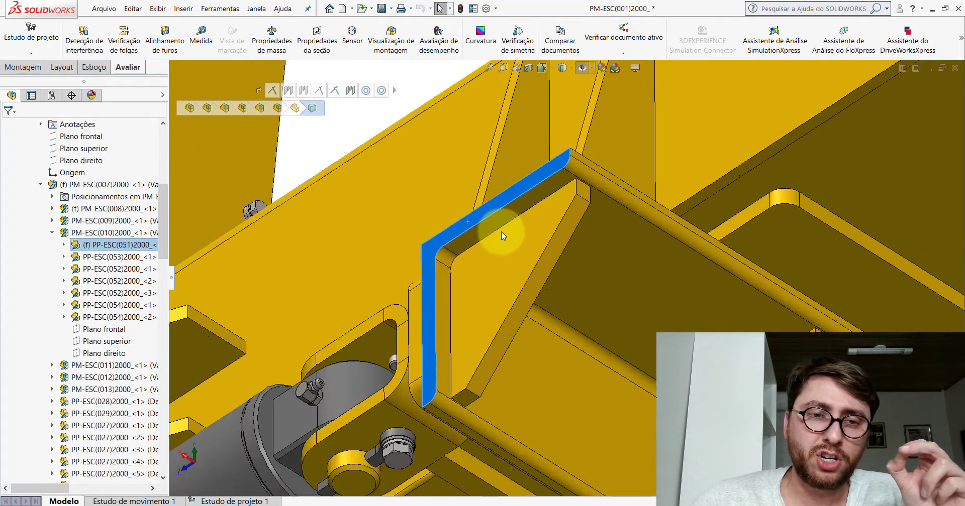
{"action": "scroll", "coordinate": [501, 231], "scroll_direction": "down", "scroll_amount": 1}
{"action": "left_click", "coordinate": [494, 255]}
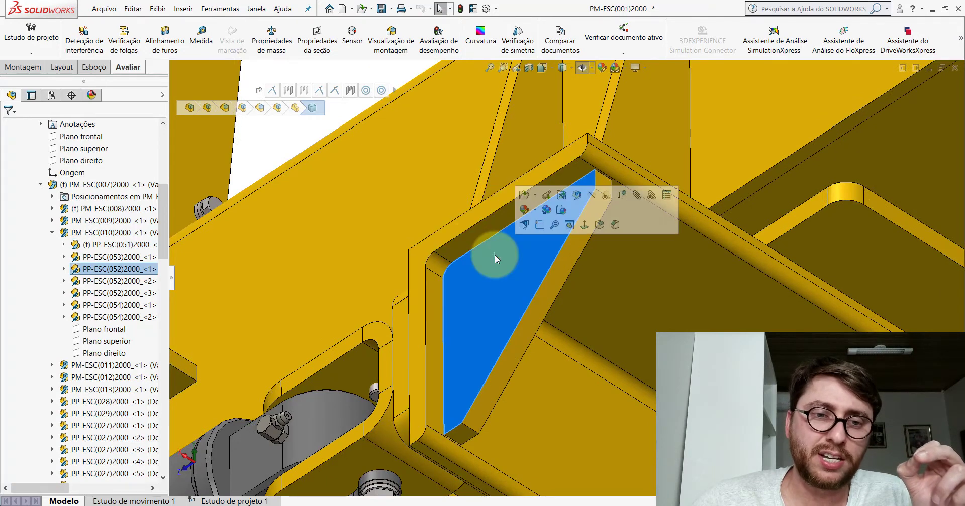
{"action": "left_click", "coordinate": [446, 235]}
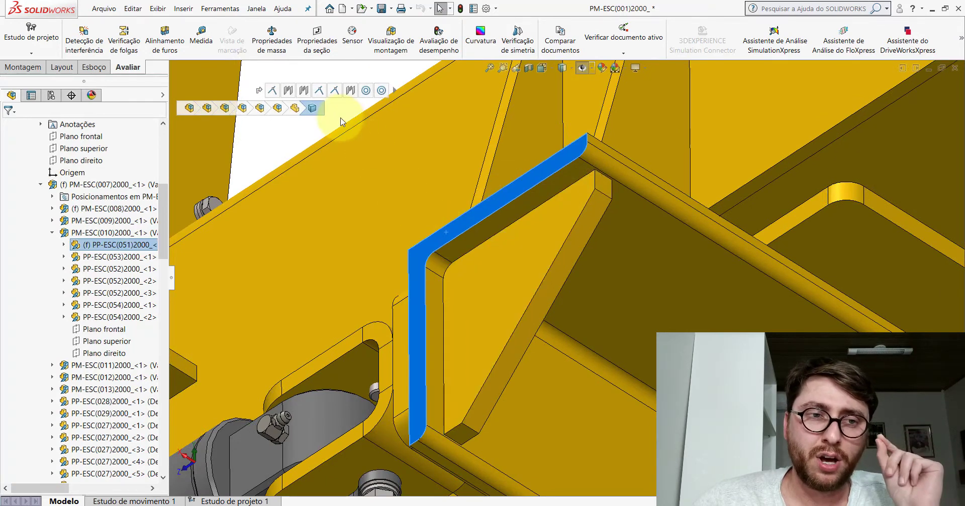
{"action": "key", "text": "Escape"}
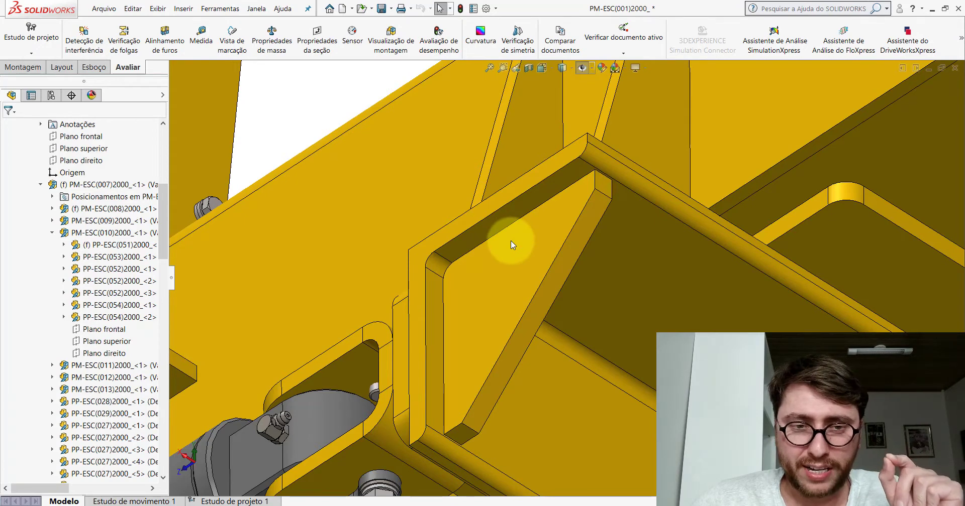
{"action": "left_click", "coordinate": [510, 240]}
{"action": "scroll", "coordinate": [475, 211], "scroll_direction": "down", "scroll_amount": 1}
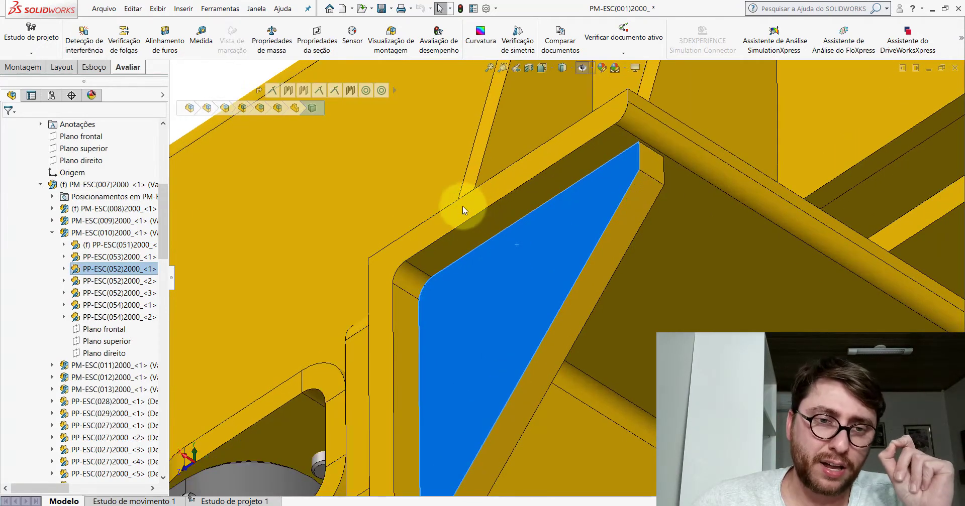
{"action": "left_click", "coordinate": [462, 205]}
{"action": "scroll", "coordinate": [474, 212], "scroll_direction": "up", "scroll_amount": 2}
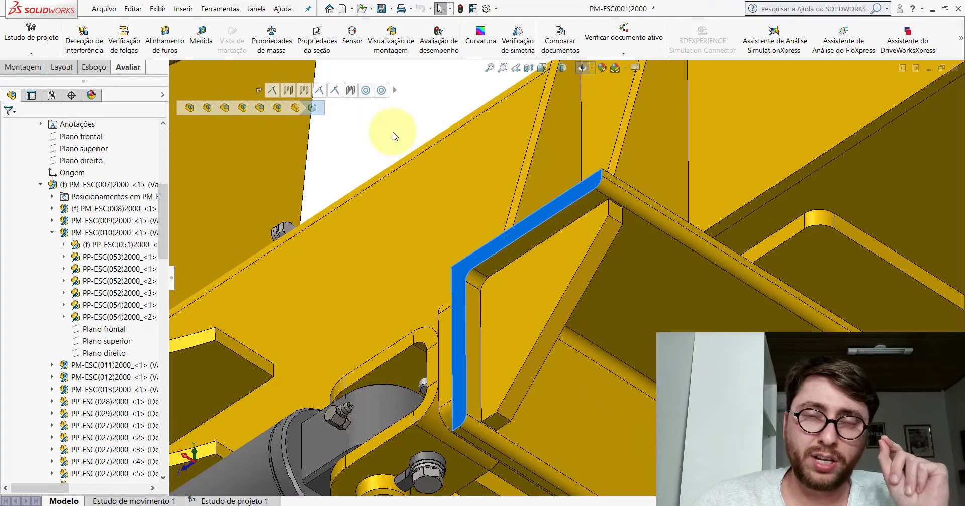
{"action": "left_click", "coordinate": [394, 136]}
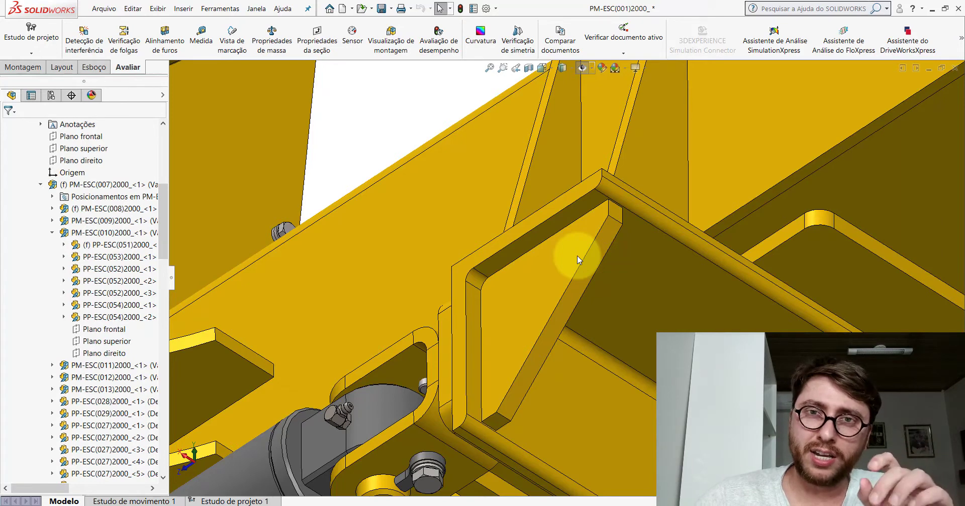
{"action": "scroll", "coordinate": [578, 229], "scroll_direction": "down", "scroll_amount": 3}
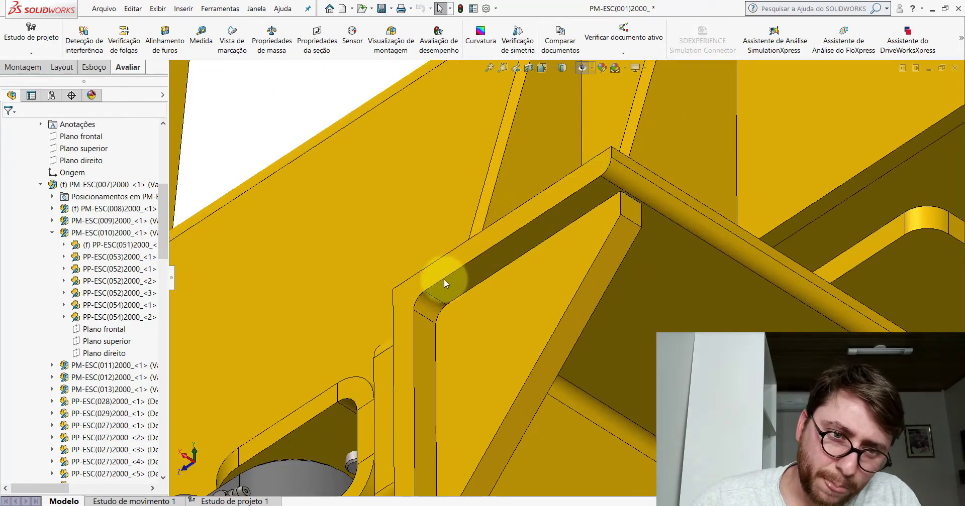
{"action": "scroll", "coordinate": [473, 305], "scroll_direction": "up", "scroll_amount": 2}
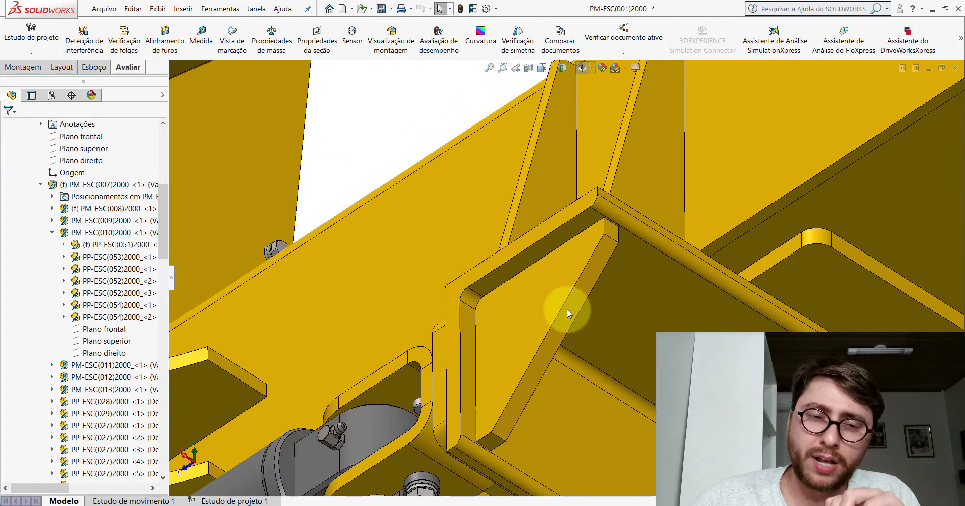
{"action": "scroll", "coordinate": [568, 296], "scroll_direction": "down", "scroll_amount": 3}
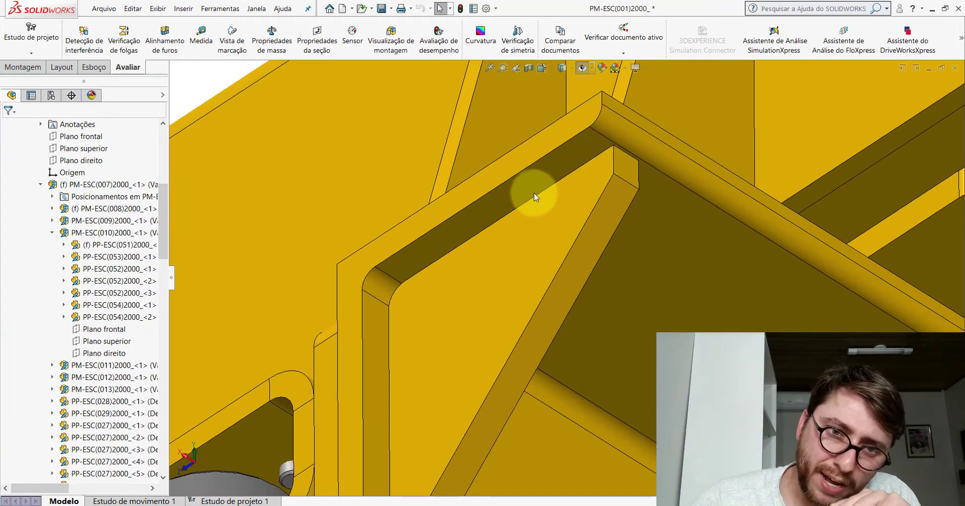
{"action": "left_click", "coordinate": [430, 305]}
{"action": "left_click", "coordinate": [482, 189]}
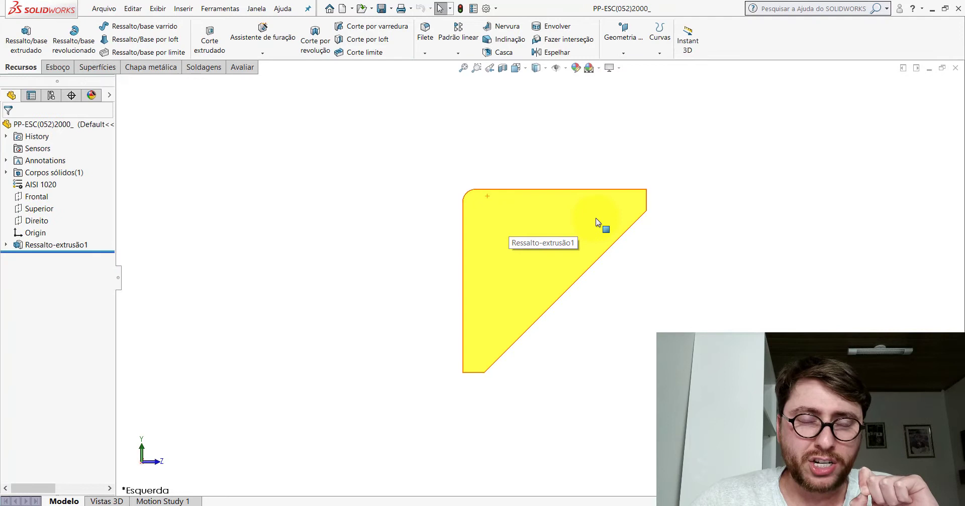
{"action": "middle_click_drag", "start_coordinate": [595, 218], "coordinate": [594, 186]}
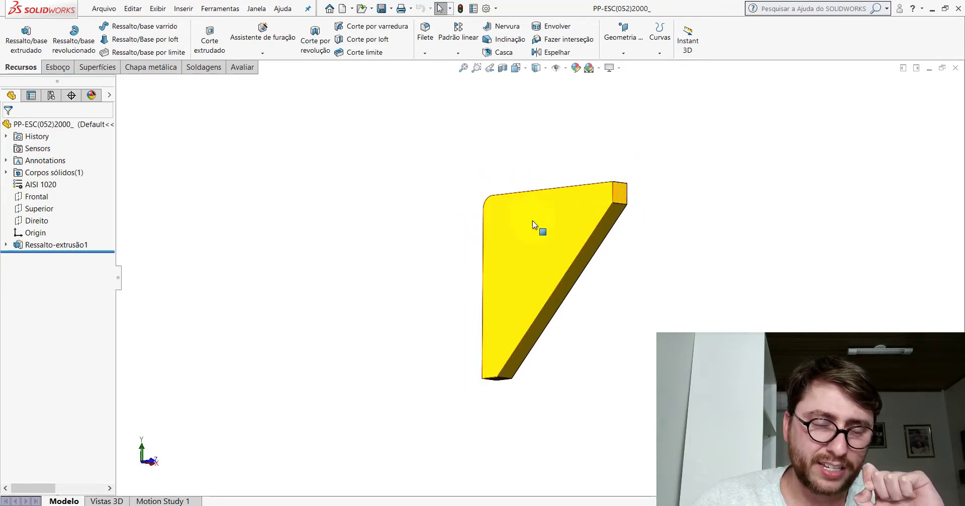
{"action": "middle_click_drag", "start_coordinate": [532, 221], "coordinate": [555, 212]}
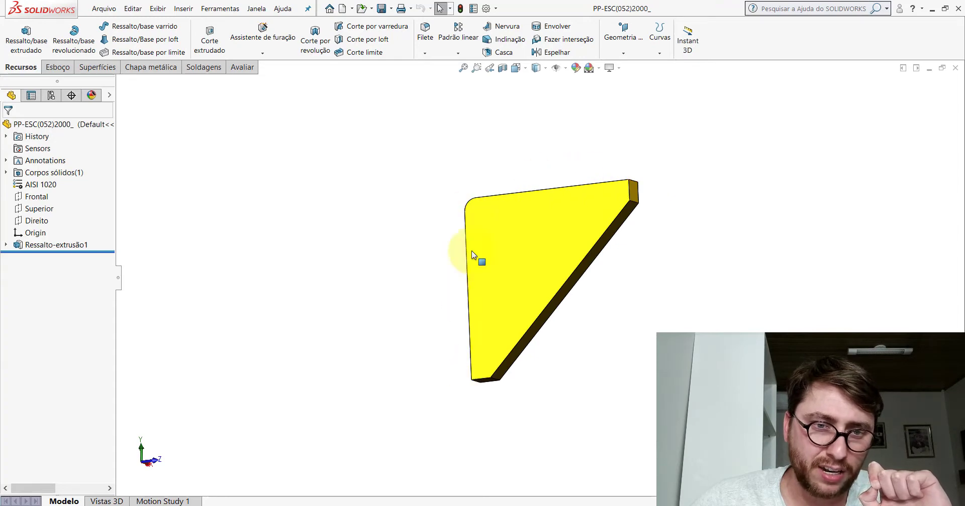
{"action": "left_click", "coordinate": [953, 69]}
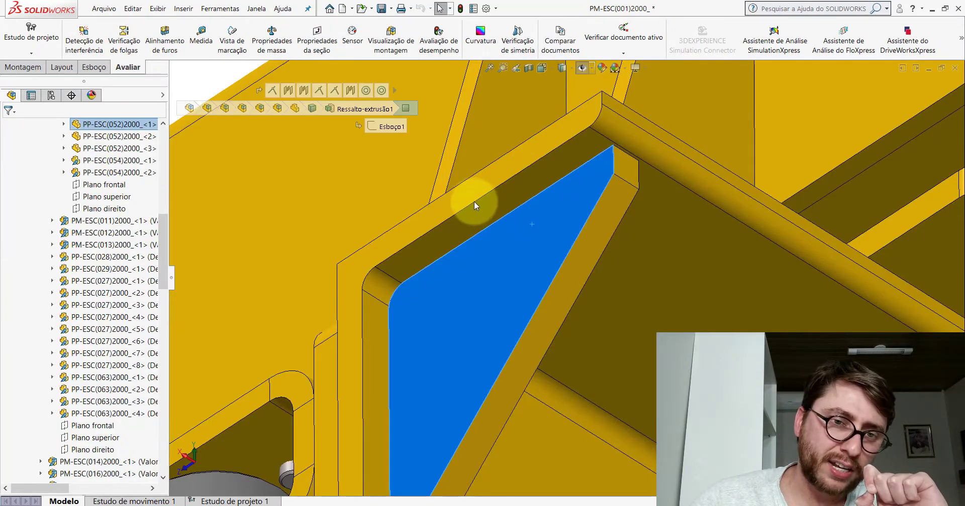
{"action": "left_click", "coordinate": [475, 199]}
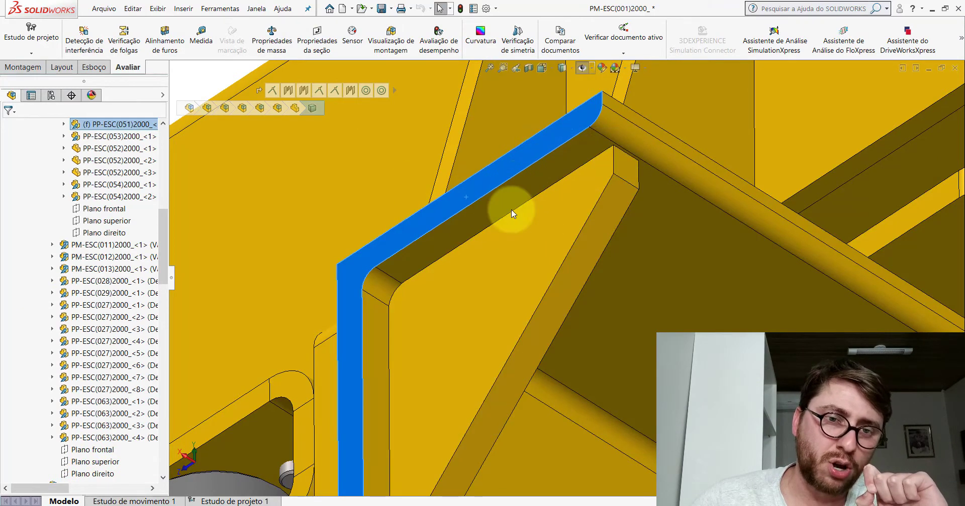
{"action": "middle_click_drag", "start_coordinate": [511, 210], "coordinate": [592, 188]}
{"action": "scroll", "coordinate": [553, 221], "scroll_direction": "down", "scroll_amount": 3}
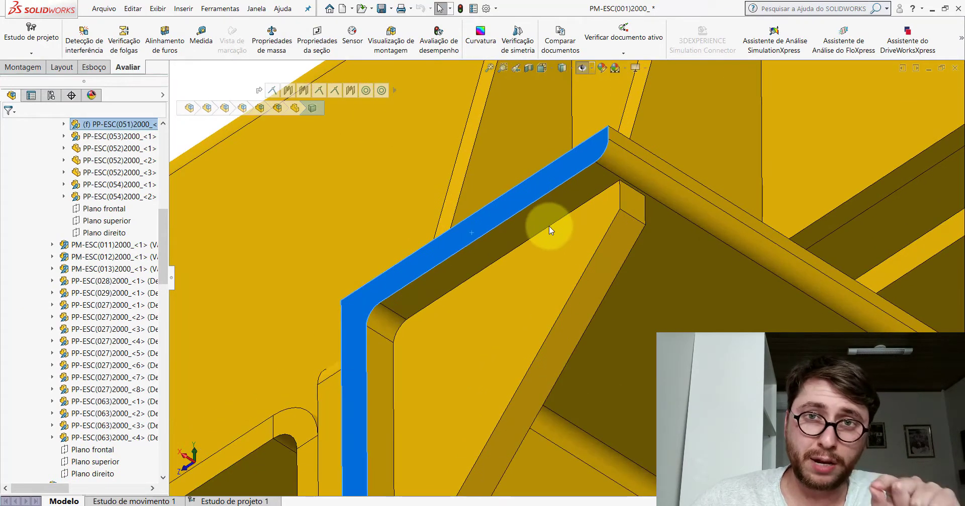
{"action": "left_click", "coordinate": [485, 293]}
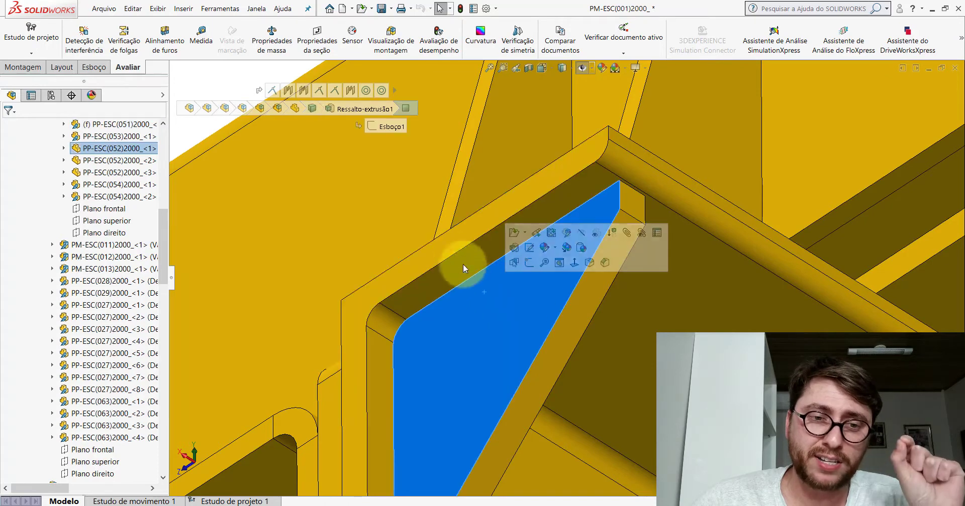
{"action": "left_click", "coordinate": [451, 246]}
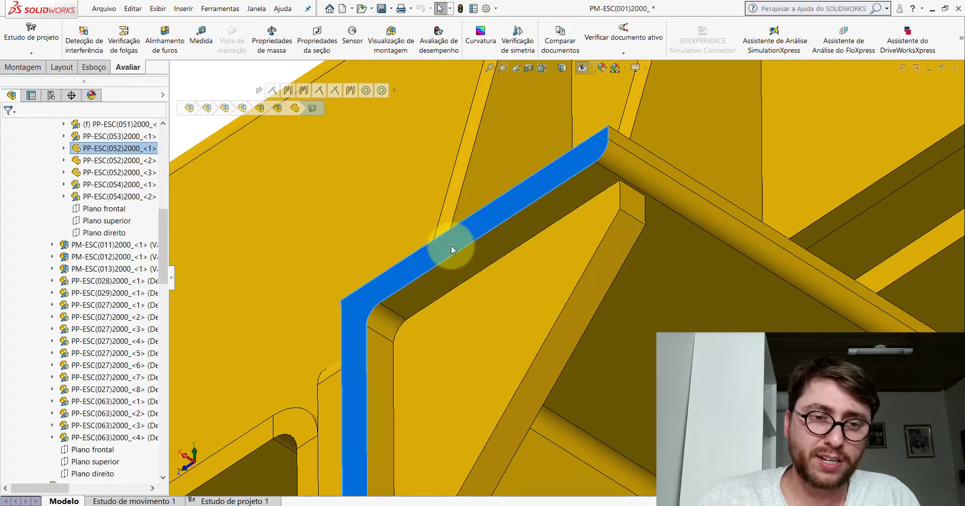
{"action": "left_click", "coordinate": [480, 292]}
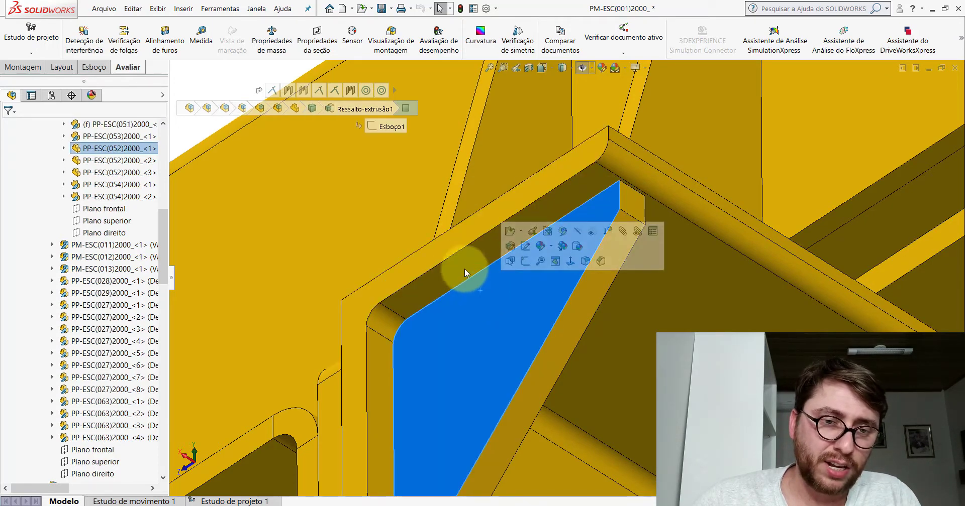
{"action": "left_click", "coordinate": [590, 164]}
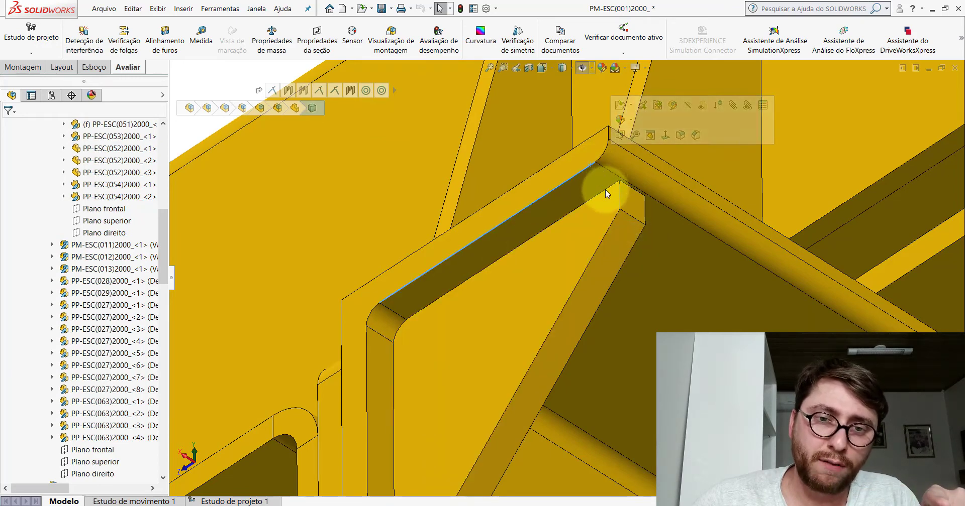
{"action": "left_click", "coordinate": [605, 189]}
{"action": "mouse_move", "coordinate": [561, 181]}
{"action": "middle_mouse_down"}
{"action": "mouse_move", "coordinate": [582, 213]}
{"action": "mouse_move", "coordinate": [438, 137]}
{"action": "middle_mouse_up"}
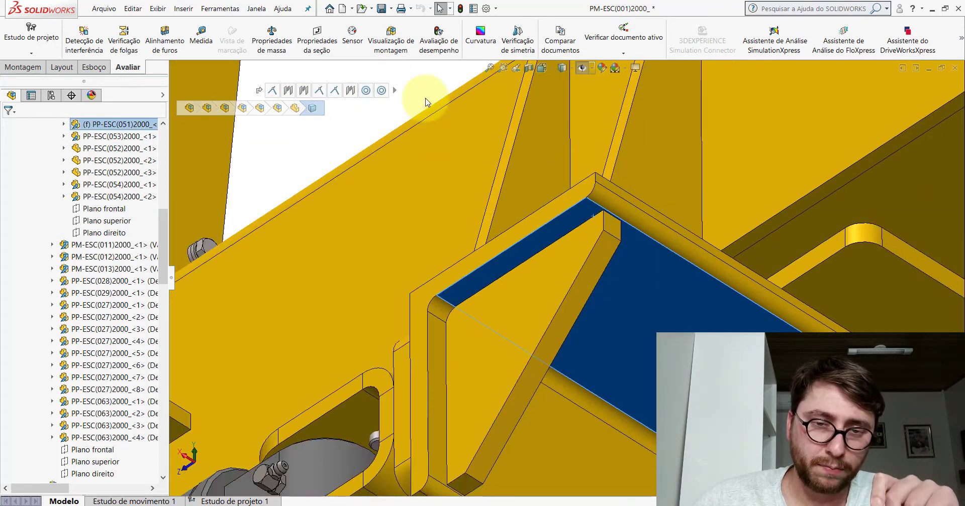
{"action": "key", "text": "Escape"}
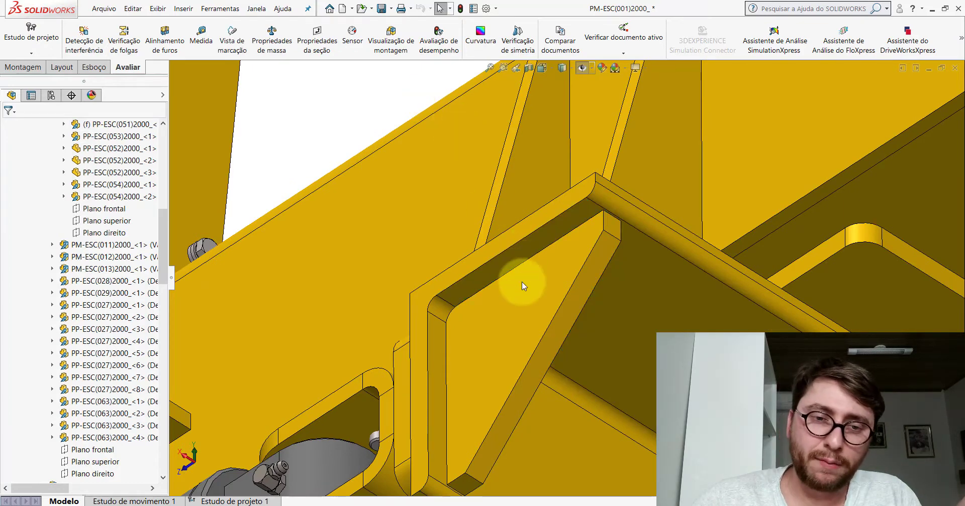
{"action": "scroll", "coordinate": [552, 261], "scroll_direction": "down", "scroll_amount": 3}
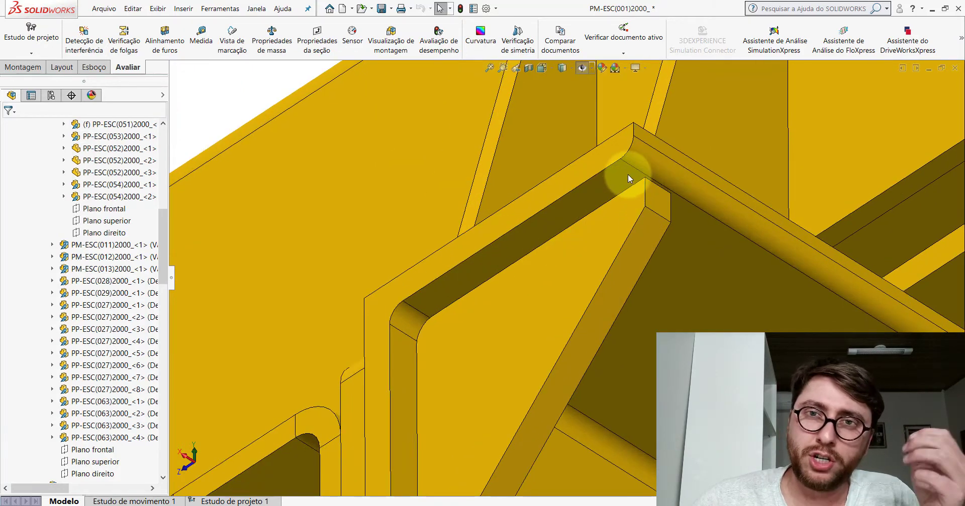
{"action": "left_click", "coordinate": [613, 207]}
{"action": "left_click", "coordinate": [555, 186]}
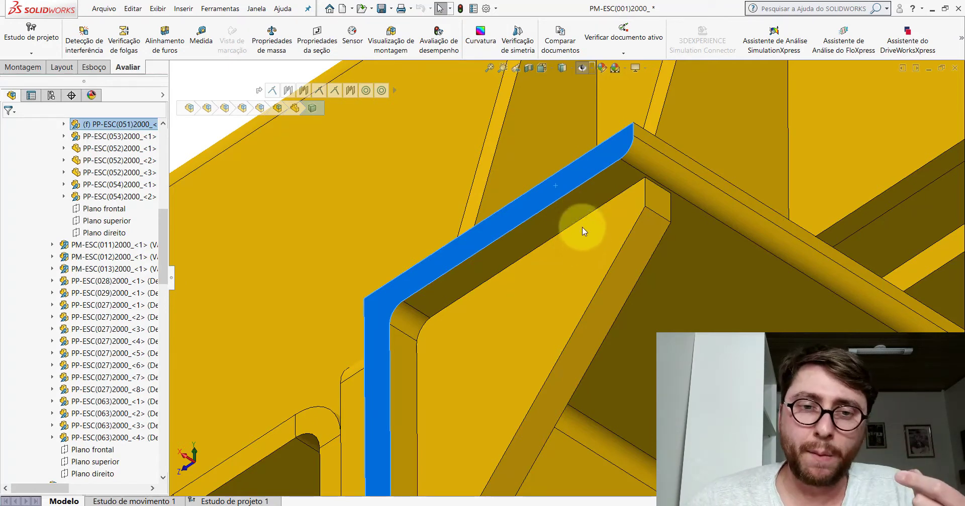
{"action": "left_click", "coordinate": [580, 246]}
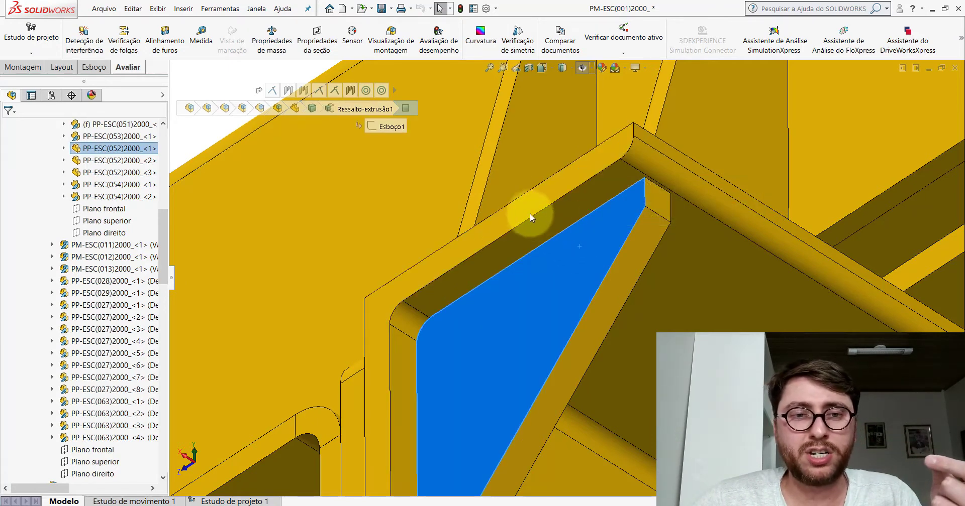
{"action": "left_click", "coordinate": [533, 219]}
{"action": "left_click", "coordinate": [553, 252]}
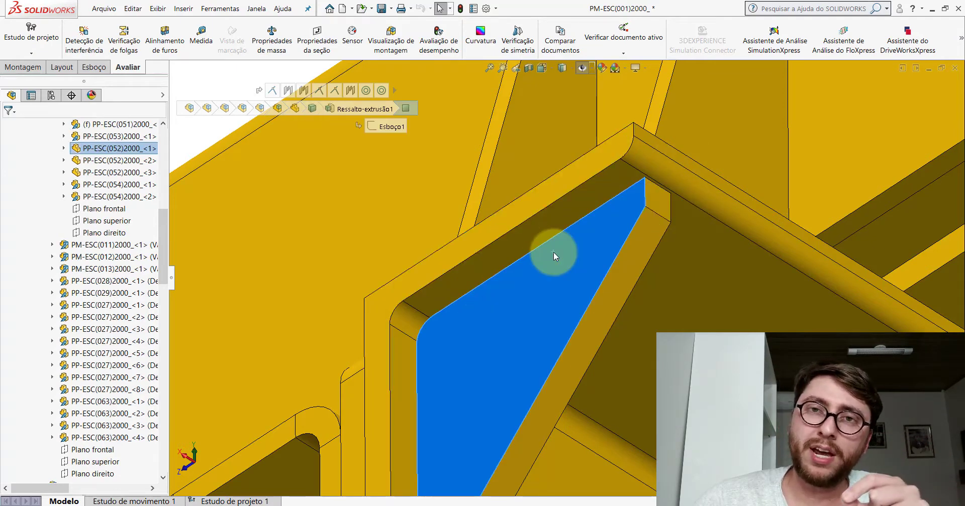
{"action": "scroll", "coordinate": [554, 251], "scroll_direction": "down", "scroll_amount": 3}
{"action": "key", "text": "Escape"}
{"action": "scroll", "coordinate": [555, 248], "scroll_direction": "up", "scroll_amount": 3}
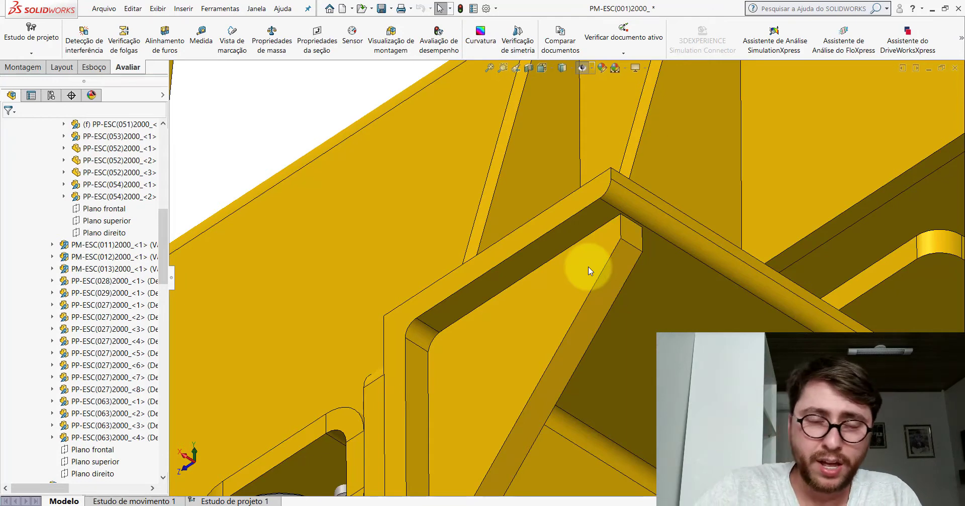
{"action": "left_click", "coordinate": [588, 268]}
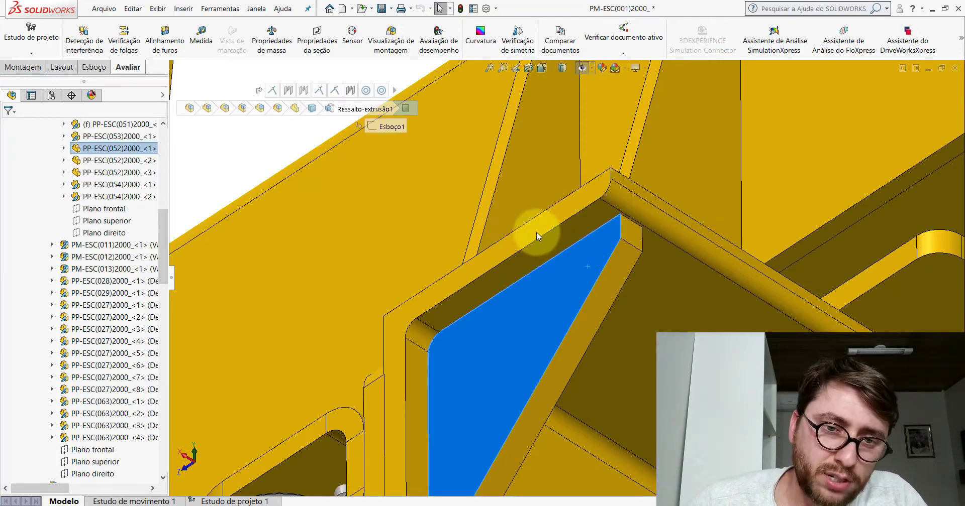
{"action": "left_click", "coordinate": [536, 231]}
{"action": "scroll", "coordinate": [558, 266], "scroll_direction": "down", "scroll_amount": 3}
{"action": "scroll", "coordinate": [565, 264], "scroll_direction": "down", "scroll_amount": 2}
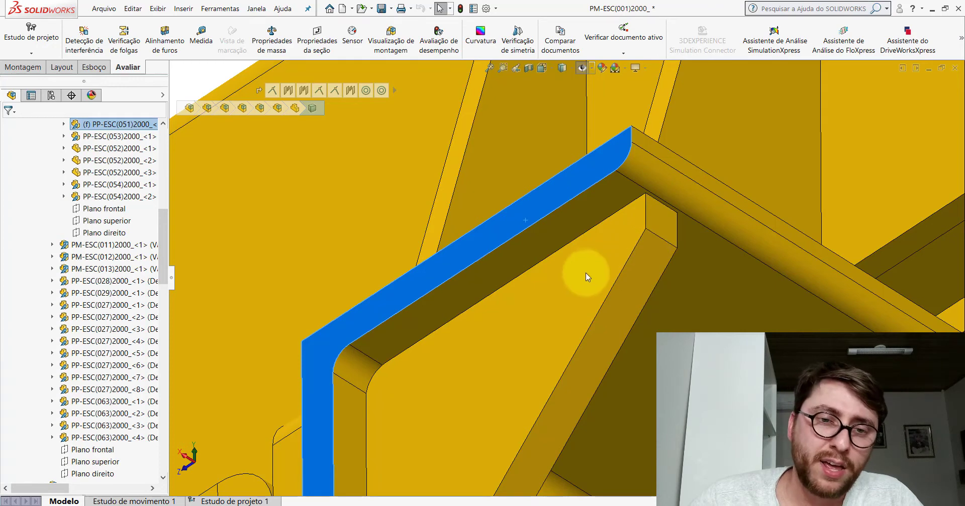
{"action": "left_click", "coordinate": [574, 262]}
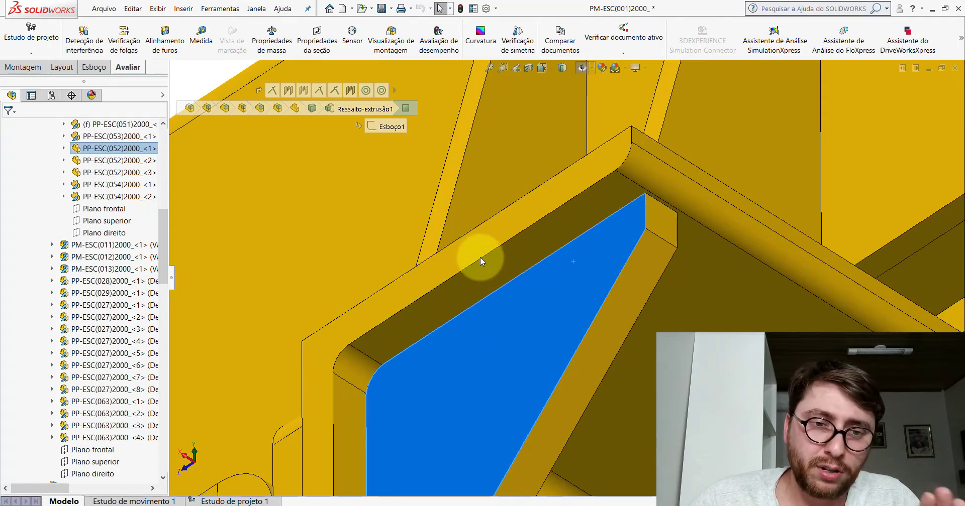
{"action": "scroll", "coordinate": [601, 278], "scroll_direction": "up", "scroll_amount": 3}
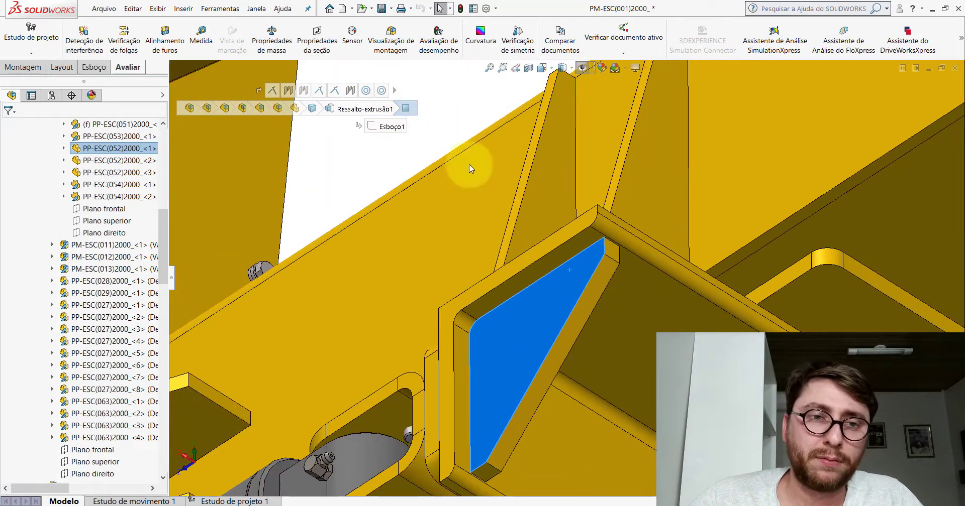
{"action": "left_click", "coordinate": [454, 128]}
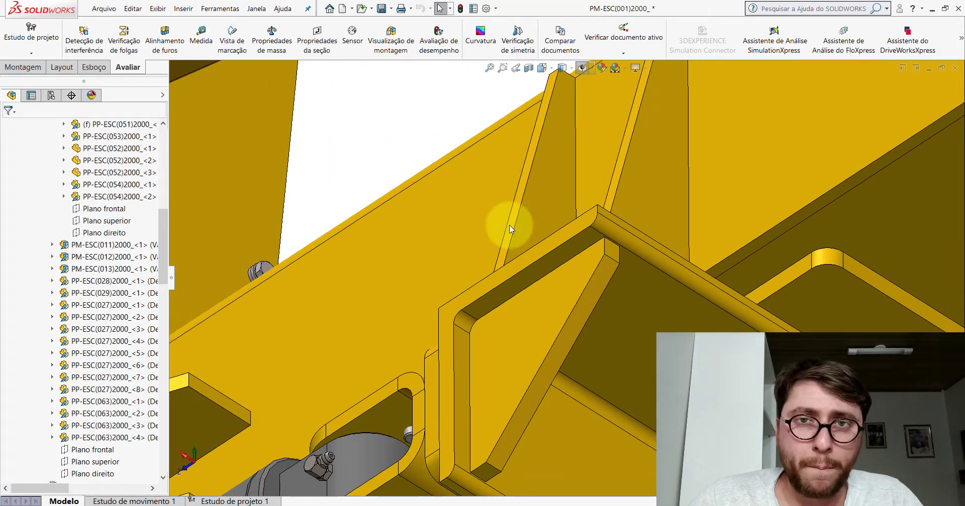
{"action": "scroll", "coordinate": [564, 285], "scroll_direction": "down", "scroll_amount": 2}
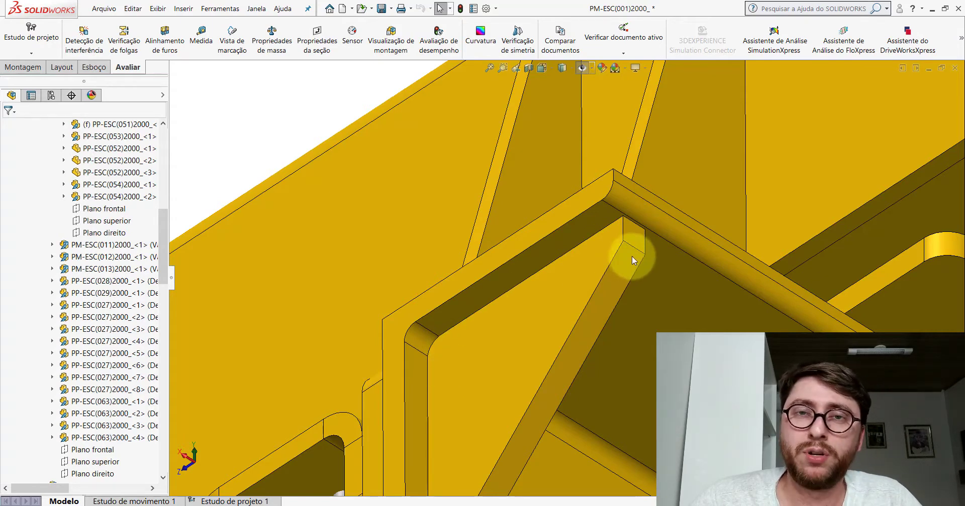
{"action": "left_click", "coordinate": [578, 259]}
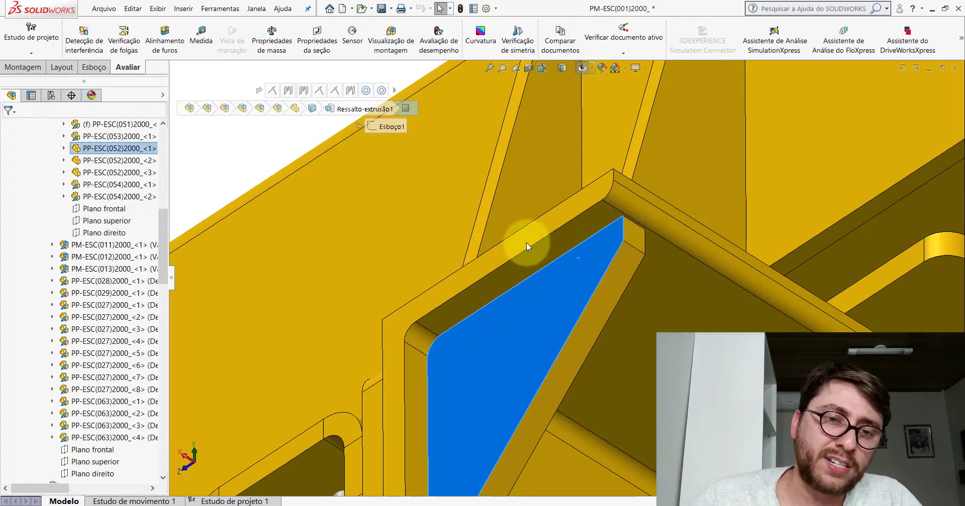
{"action": "left_click", "coordinate": [522, 242]}
{"action": "key", "text": "Escape"}
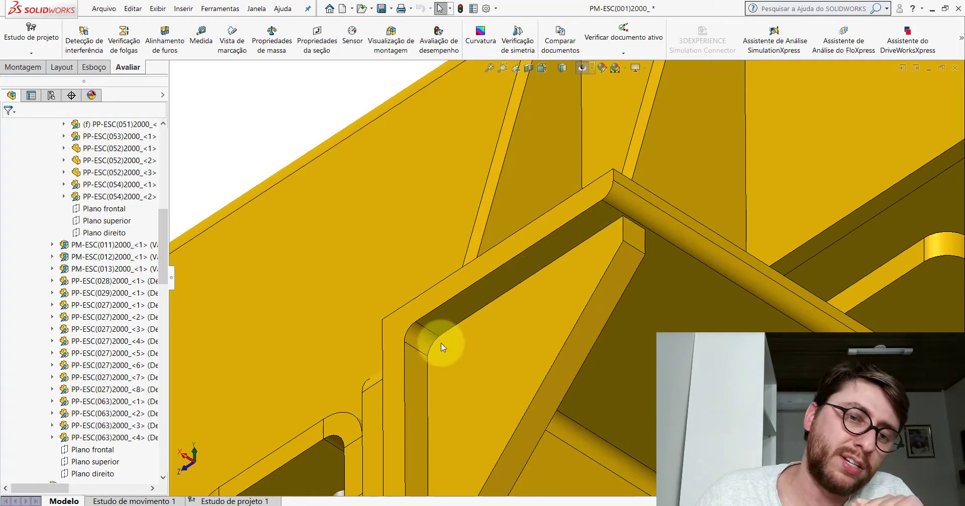
Select the lower plate face and the bracket's bent flange strip, then deselect the strip
{"action": "left_click", "coordinate": [585, 263]}
{"action": "left_click", "coordinate": [535, 236]}
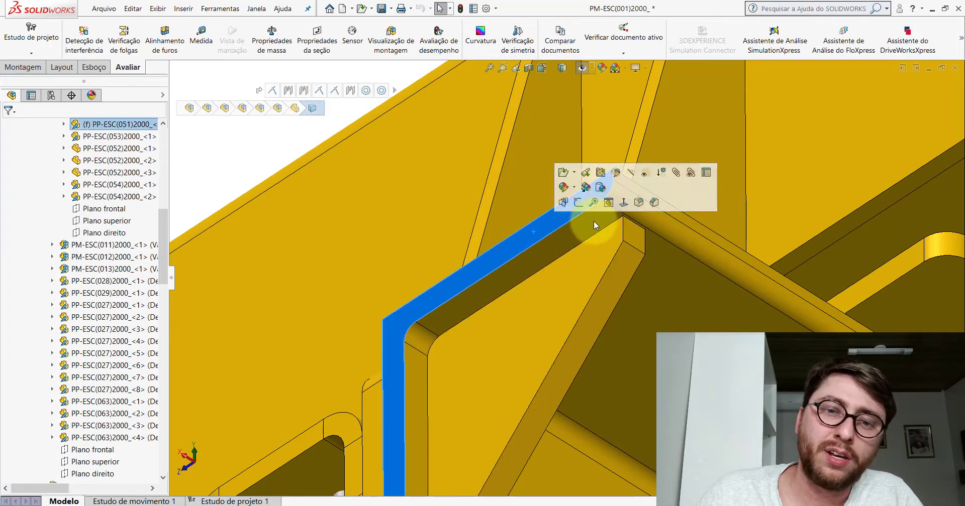
{"action": "scroll", "coordinate": [482, 197], "scroll_direction": "up", "scroll_amount": 3}
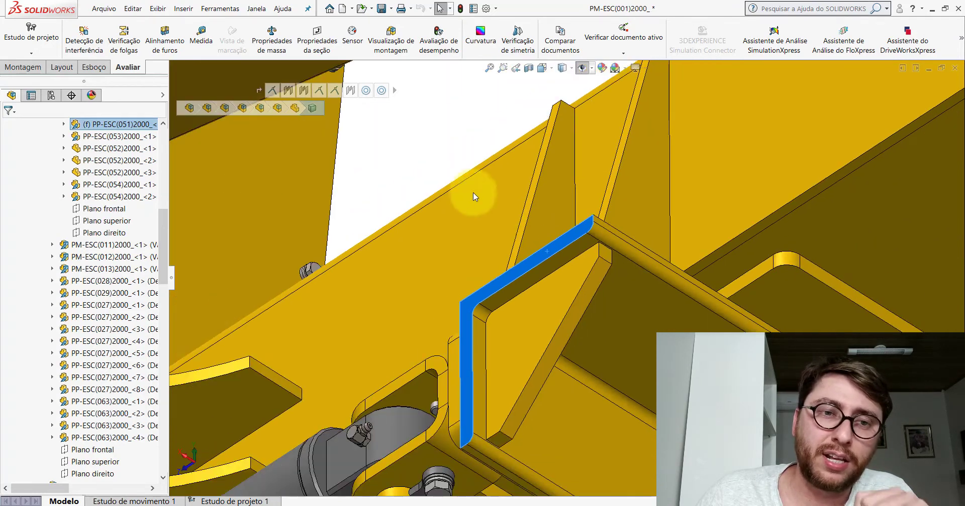
{"action": "key", "text": "Tab"}
{"action": "scroll", "coordinate": [593, 277], "scroll_direction": "down", "scroll_amount": 3}
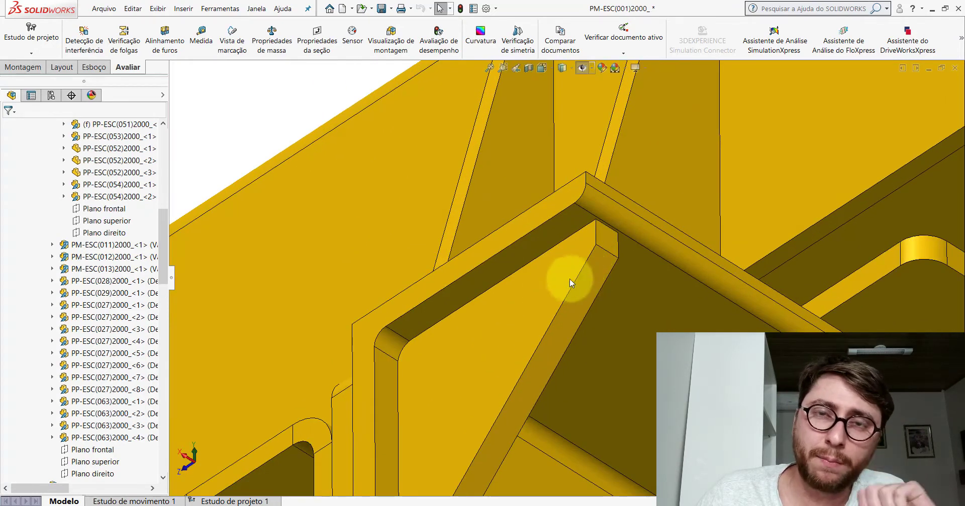
Orbit and zoom onto the flat frame bracket plates above the grey hydraulic cylinder
{"action": "mouse_move", "coordinate": [539, 297]}
{"action": "middle_mouse_down"}
{"action": "mouse_move", "coordinate": [628, 235]}
{"action": "mouse_move", "coordinate": [614, 232]}
{"action": "middle_mouse_up"}
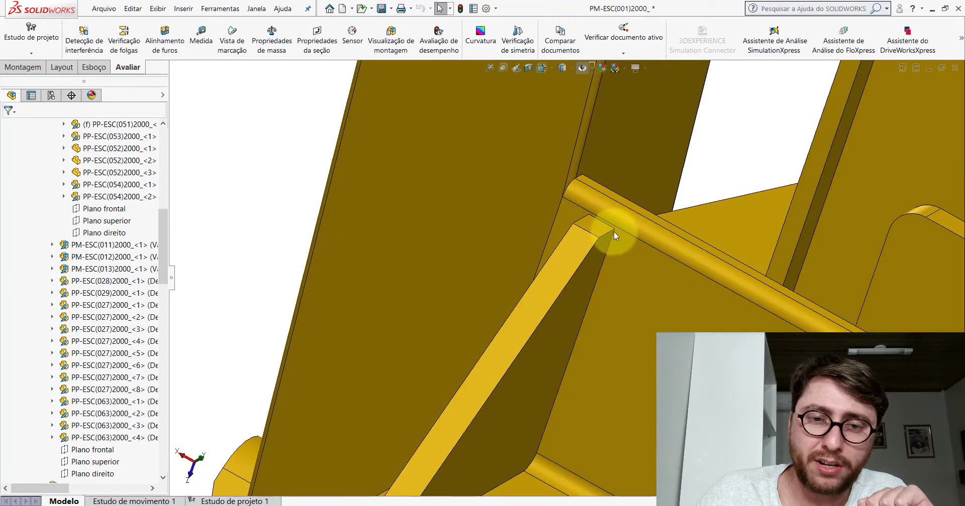
{"action": "mouse_move", "coordinate": [622, 369]}
{"action": "middle_mouse_down"}
{"action": "mouse_move", "coordinate": [652, 339]}
{"action": "mouse_move", "coordinate": [616, 265]}
{"action": "middle_mouse_up"}
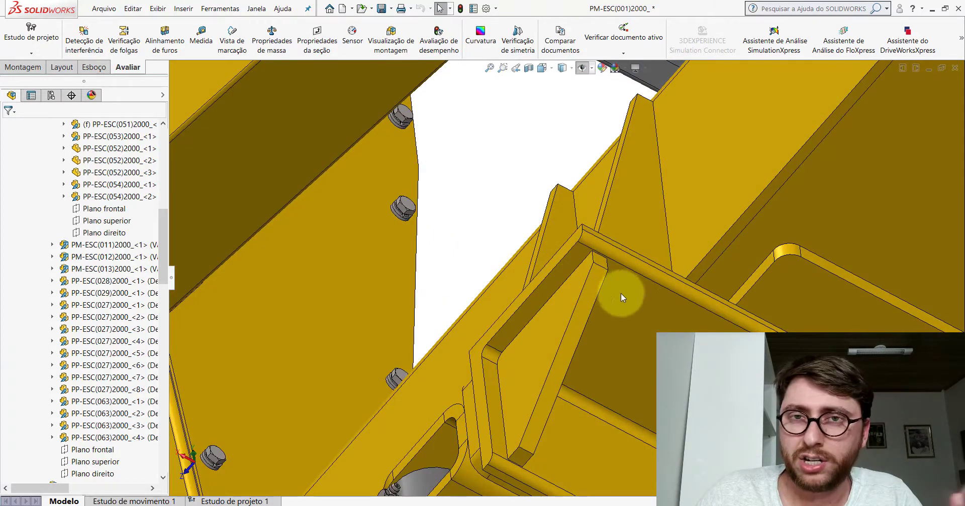
{"action": "scroll", "coordinate": [565, 304], "scroll_direction": "down", "scroll_amount": 2}
{"action": "scroll", "coordinate": [503, 313], "scroll_direction": "down", "scroll_amount": 3}
{"action": "scroll", "coordinate": [602, 237], "scroll_direction": "down", "scroll_amount": 2}
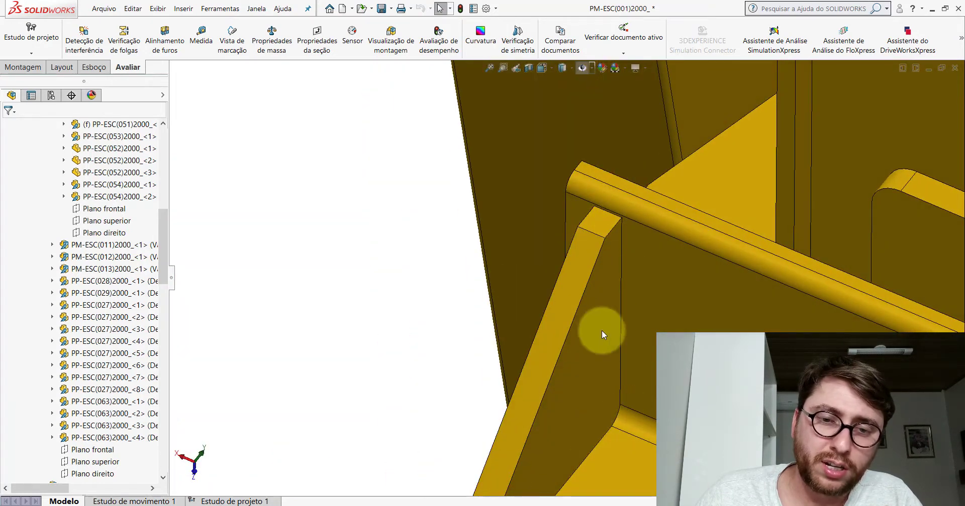
{"action": "scroll", "coordinate": [601, 330], "scroll_direction": "up", "scroll_amount": 1}
{"action": "scroll", "coordinate": [600, 309], "scroll_direction": "up", "scroll_amount": 2}
{"action": "scroll", "coordinate": [586, 307], "scroll_direction": "up", "scroll_amount": 1}
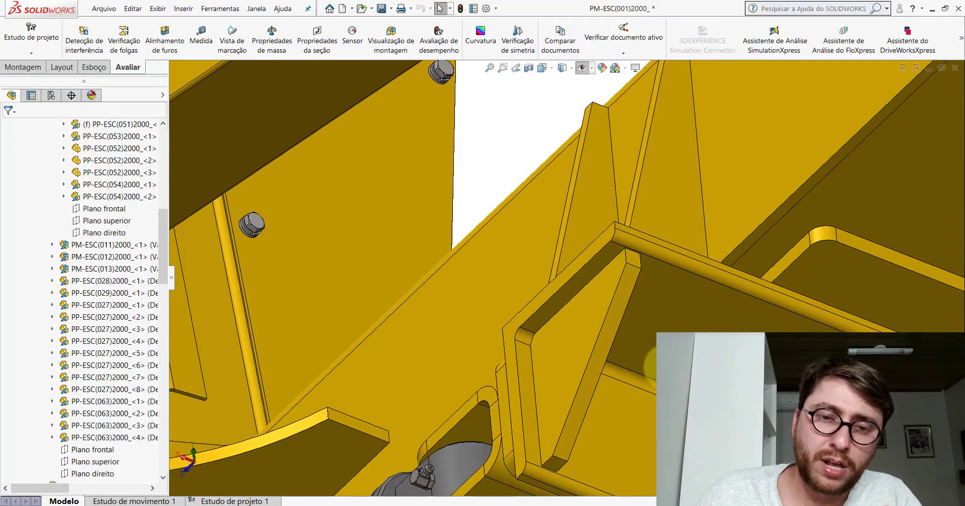
{"action": "scroll", "coordinate": [653, 368], "scroll_direction": "down", "scroll_amount": 2}
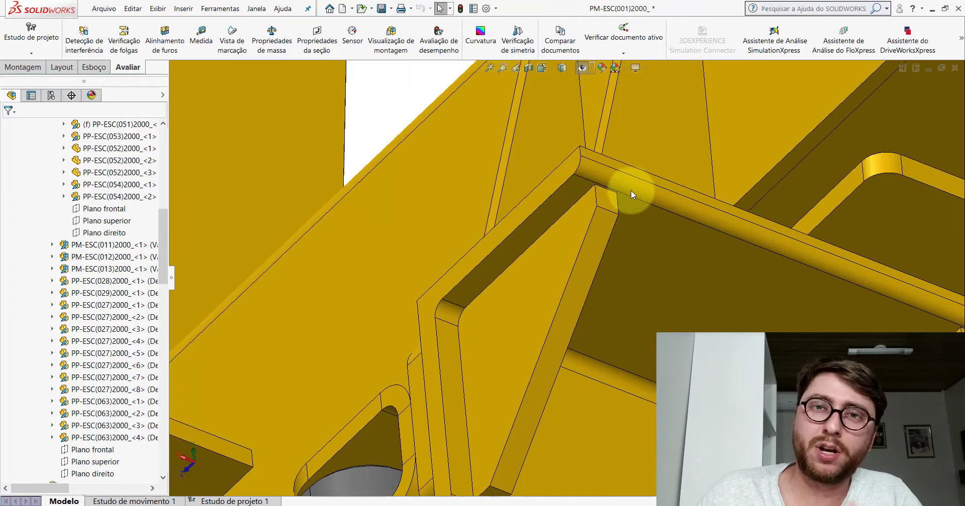
{"action": "scroll", "coordinate": [596, 222], "scroll_direction": "up", "scroll_amount": 1}
{"action": "scroll", "coordinate": [535, 288], "scroll_direction": "up", "scroll_amount": 1}
{"action": "scroll", "coordinate": [543, 280], "scroll_direction": "down", "scroll_amount": 2}
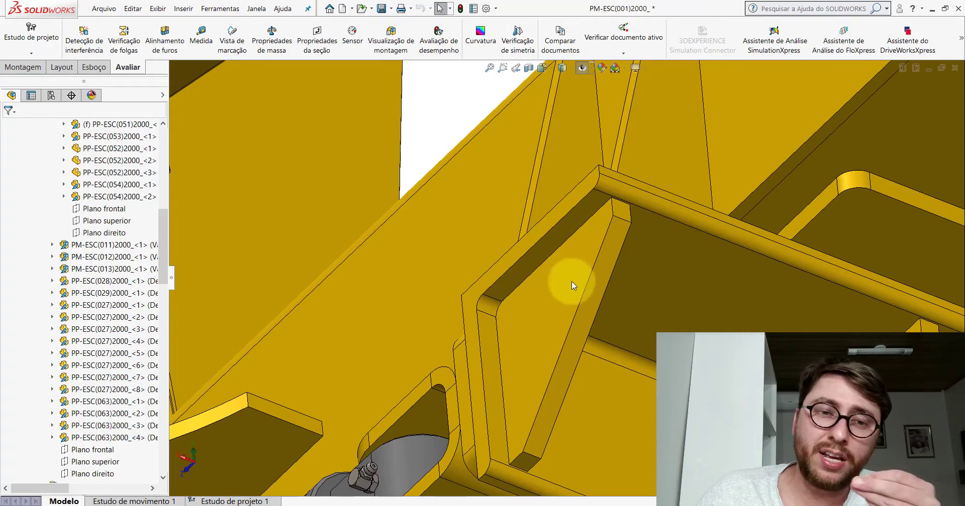
{"action": "scroll", "coordinate": [582, 217], "scroll_direction": "up", "scroll_amount": 3}
{"action": "mouse_move", "coordinate": [590, 310]}
{"action": "middle_mouse_down"}
{"action": "mouse_move", "coordinate": [582, 324]}
{"action": "mouse_move", "coordinate": [604, 376]}
{"action": "middle_mouse_up"}
{"action": "scroll", "coordinate": [445, 328], "scroll_direction": "down", "scroll_amount": 3}
Select the bracket plate's top face, then its thin lower edge face
{"action": "scroll", "coordinate": [445, 328], "scroll_direction": "down", "scroll_amount": 1}
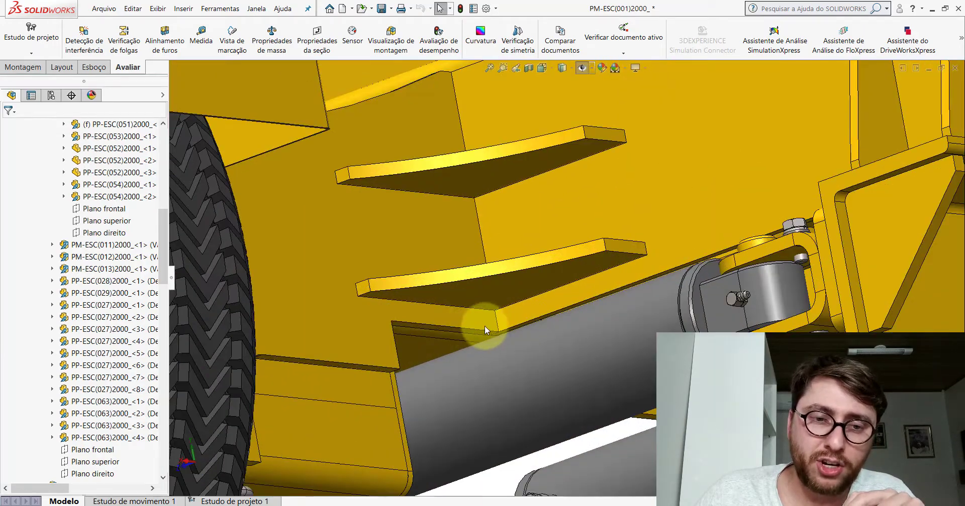
{"action": "scroll", "coordinate": [484, 326], "scroll_direction": "down", "scroll_amount": 2}
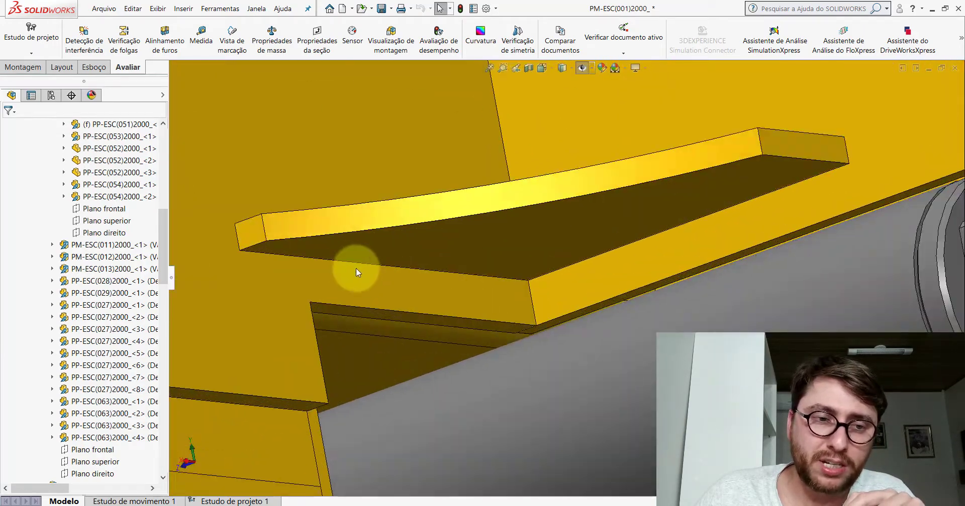
{"action": "left_click", "coordinate": [535, 243]}
{"action": "left_click", "coordinate": [465, 323]}
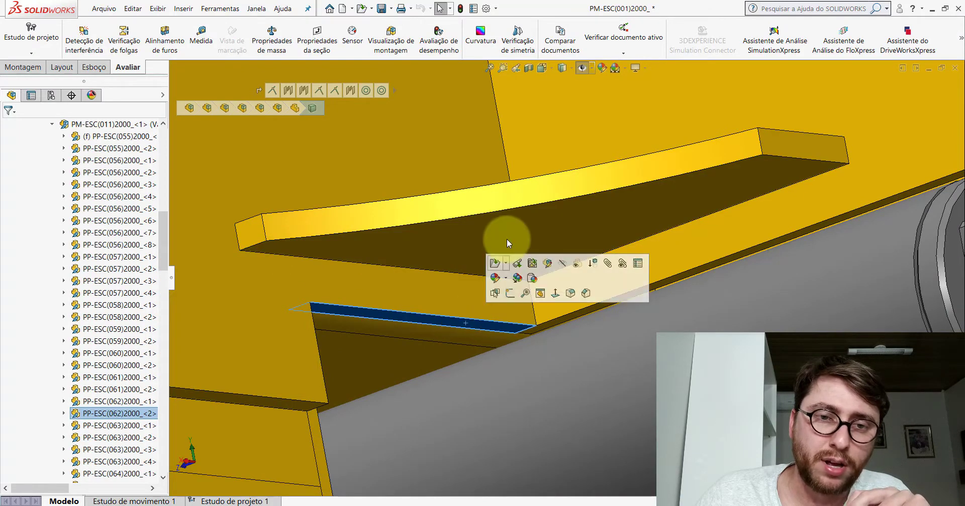
Zoom out to show the wheel, frame brackets, hydraulic cylinders and bucket together
{"action": "scroll", "coordinate": [507, 239], "scroll_direction": "up", "scroll_amount": 2}
{"action": "scroll", "coordinate": [522, 240], "scroll_direction": "up", "scroll_amount": 3}
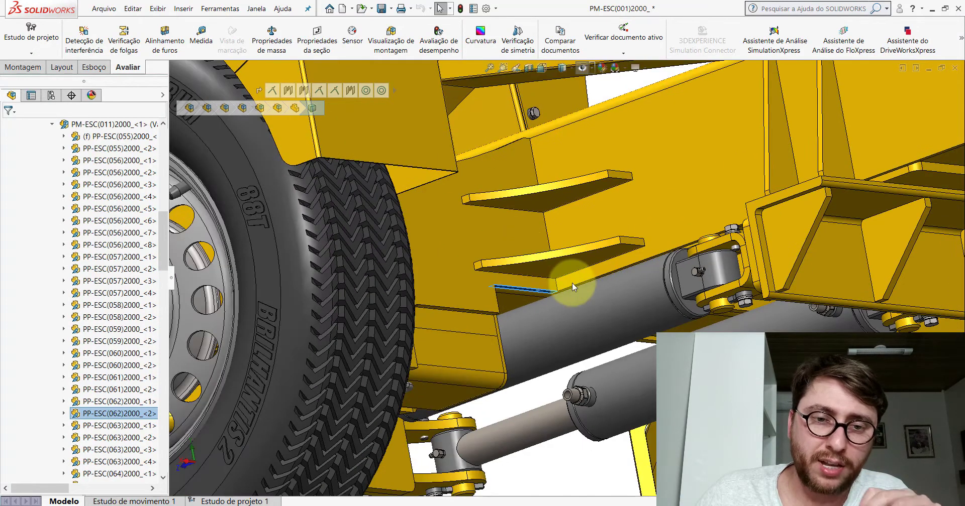
{"action": "scroll", "coordinate": [572, 282], "scroll_direction": "down", "scroll_amount": 3}
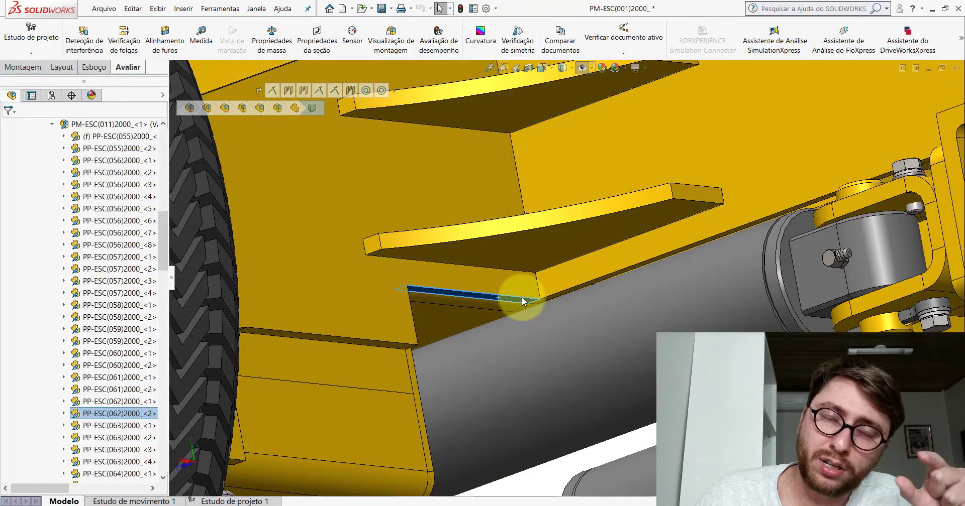
{"action": "scroll", "coordinate": [578, 128], "scroll_direction": "up", "scroll_amount": 2}
{"action": "scroll", "coordinate": [584, 134], "scroll_direction": "up", "scroll_amount": 2}
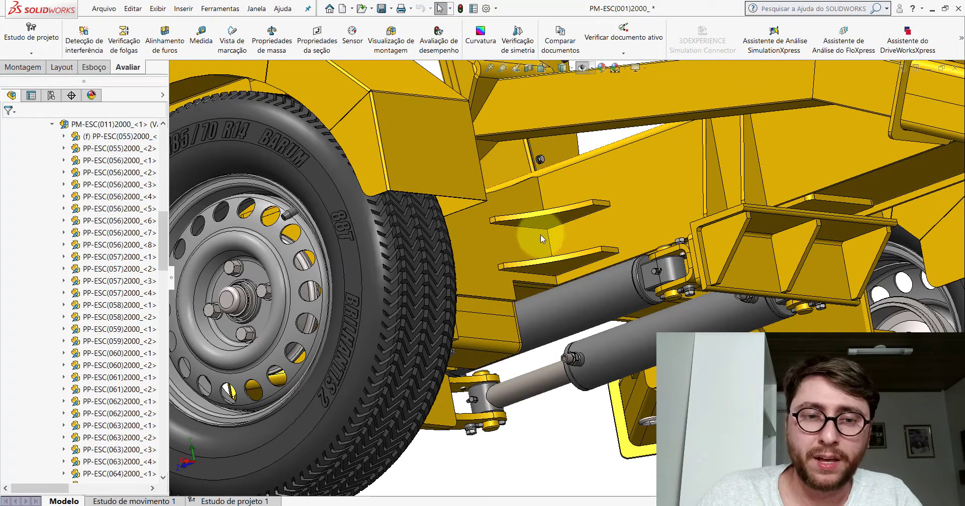
{"action": "scroll", "coordinate": [559, 281], "scroll_direction": "down", "scroll_amount": 2}
{"action": "scroll", "coordinate": [557, 288], "scroll_direction": "down", "scroll_amount": 3}
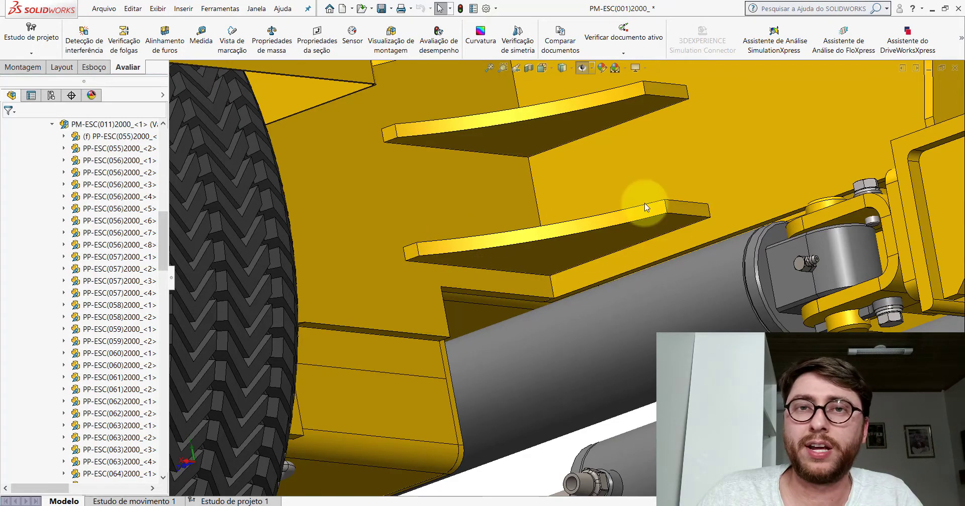
{"action": "scroll", "coordinate": [634, 212], "scroll_direction": "up", "scroll_amount": 3}
{"action": "scroll", "coordinate": [631, 216], "scroll_direction": "up", "scroll_amount": 3}
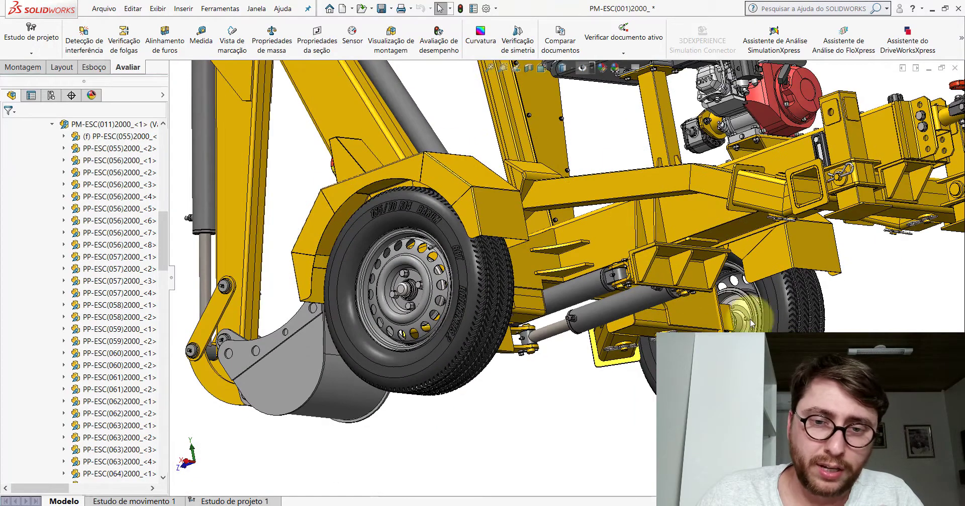
Zoom in and rotate slightly over the hitch box onto its gusset plate
{"action": "scroll", "coordinate": [865, 226], "scroll_direction": "down", "scroll_amount": 3}
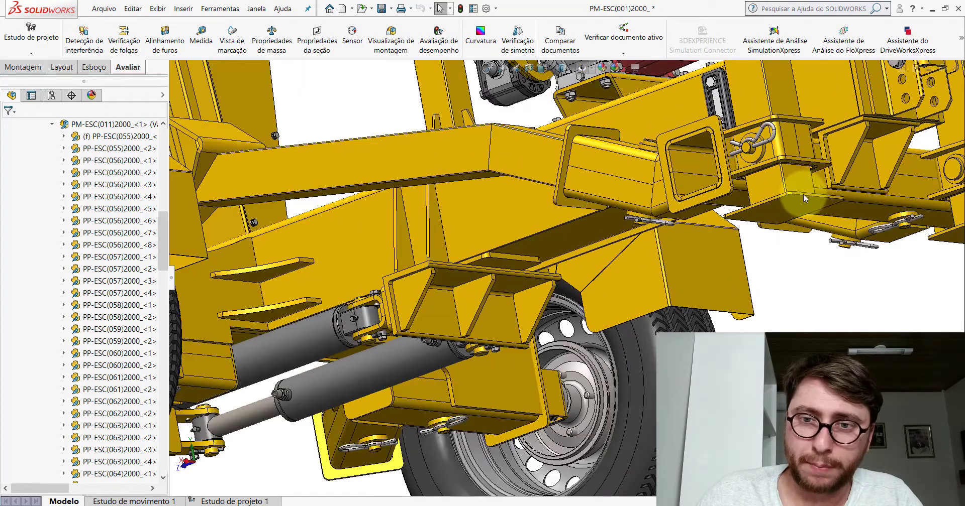
{"action": "scroll", "coordinate": [803, 194], "scroll_direction": "up", "scroll_amount": 2}
{"action": "scroll", "coordinate": [651, 254], "scroll_direction": "down", "scroll_amount": 2}
{"action": "scroll", "coordinate": [652, 255], "scroll_direction": "down", "scroll_amount": 2}
{"action": "scroll", "coordinate": [620, 259], "scroll_direction": "down", "scroll_amount": 2}
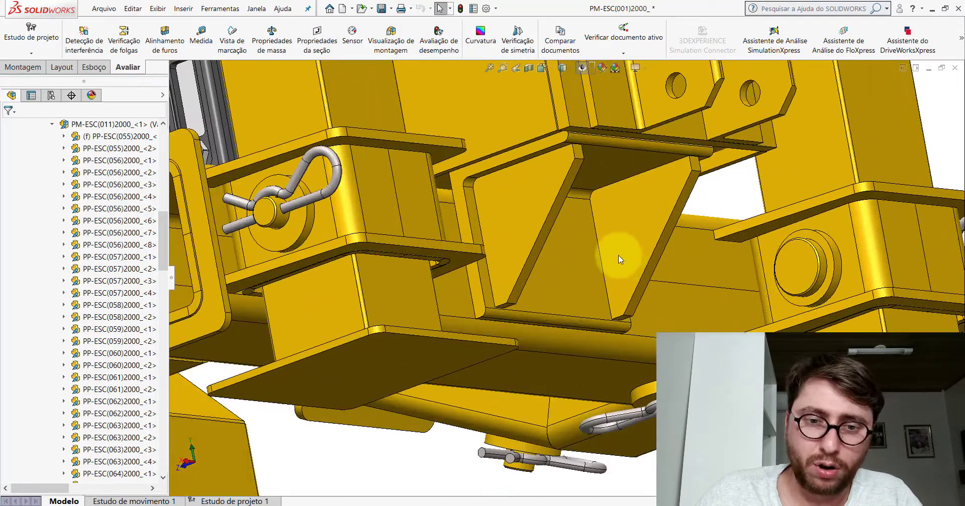
{"action": "scroll", "coordinate": [618, 253], "scroll_direction": "down", "scroll_amount": 2}
{"action": "scroll", "coordinate": [606, 224], "scroll_direction": "down", "scroll_amount": 2}
{"action": "middle_click_drag", "start_coordinate": [601, 219], "coordinate": [516, 153]}
{"action": "scroll", "coordinate": [508, 113], "scroll_direction": "down", "scroll_amount": 3}
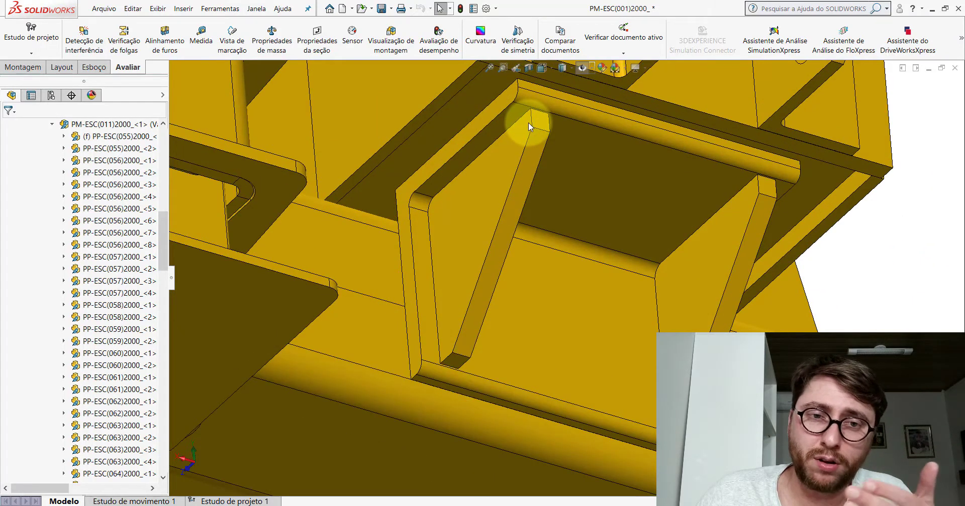
Select the hitch gusset face and its thin top edge face, then clear selection
{"action": "left_click", "coordinate": [511, 152]}
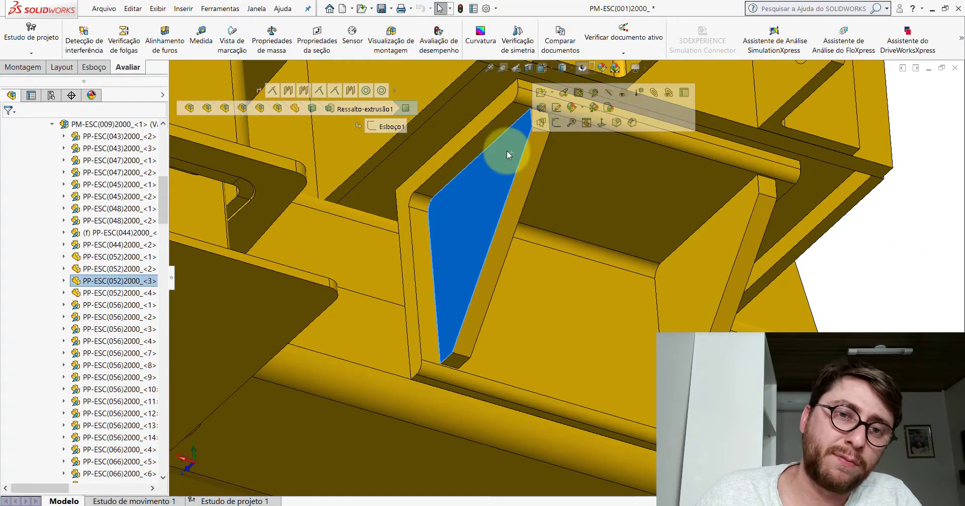
{"action": "left_click", "coordinate": [477, 121]}
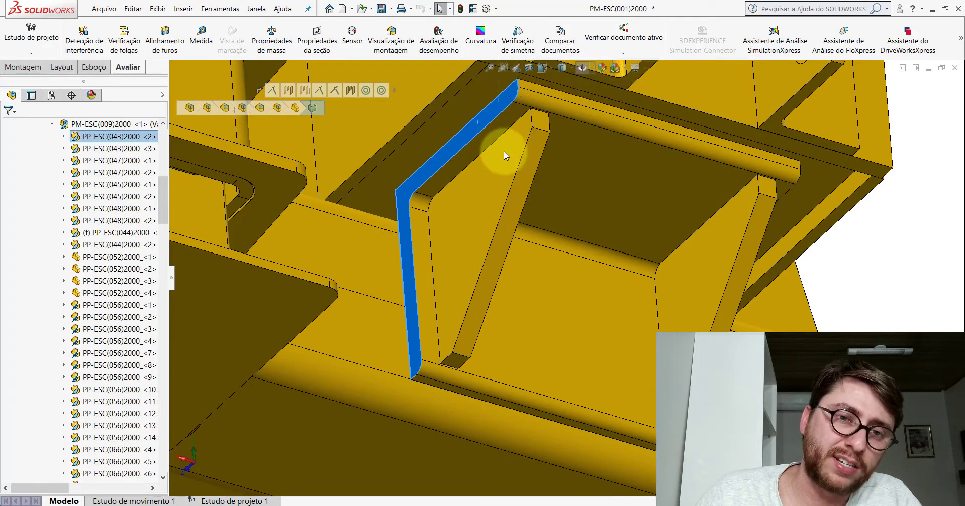
{"action": "left_click", "coordinate": [504, 152]}
{"action": "left_click", "coordinate": [468, 130]}
{"action": "left_click", "coordinate": [822, 260]}
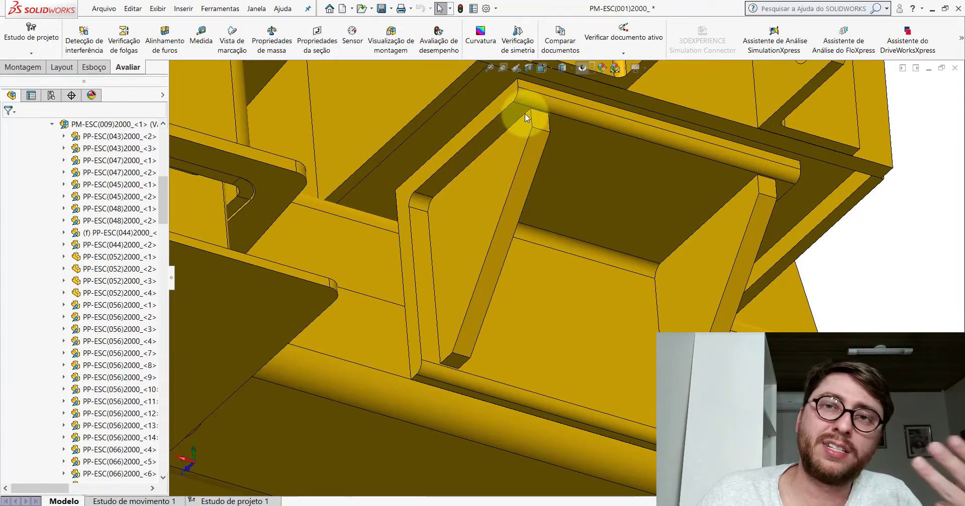
Snap the model to Isometric view and set the display style to Shaded without edges
{"action": "scroll", "coordinate": [499, 193], "scroll_direction": "up", "scroll_amount": 3}
{"action": "scroll", "coordinate": [498, 194], "scroll_direction": "up", "scroll_amount": 3}
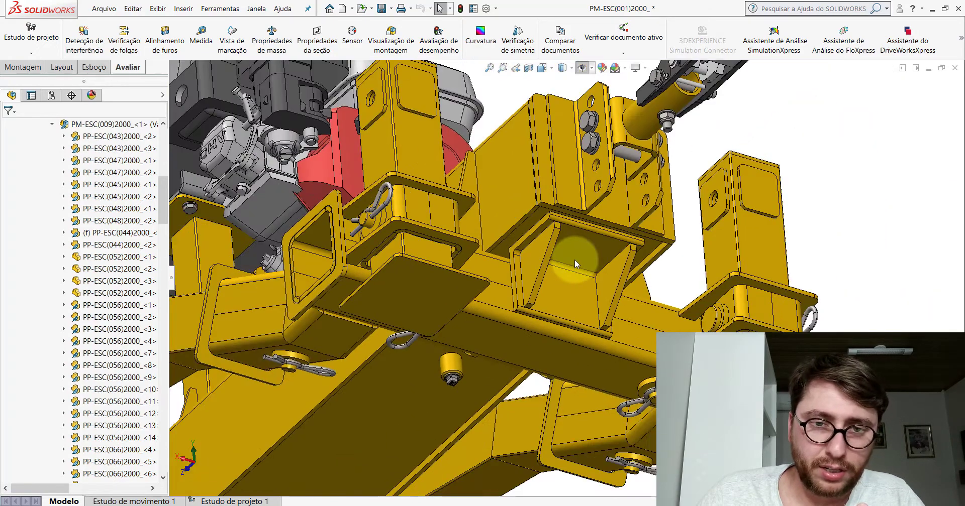
{"action": "scroll", "coordinate": [574, 259], "scroll_direction": "up", "scroll_amount": 2}
{"action": "left_click", "coordinate": [551, 70]}
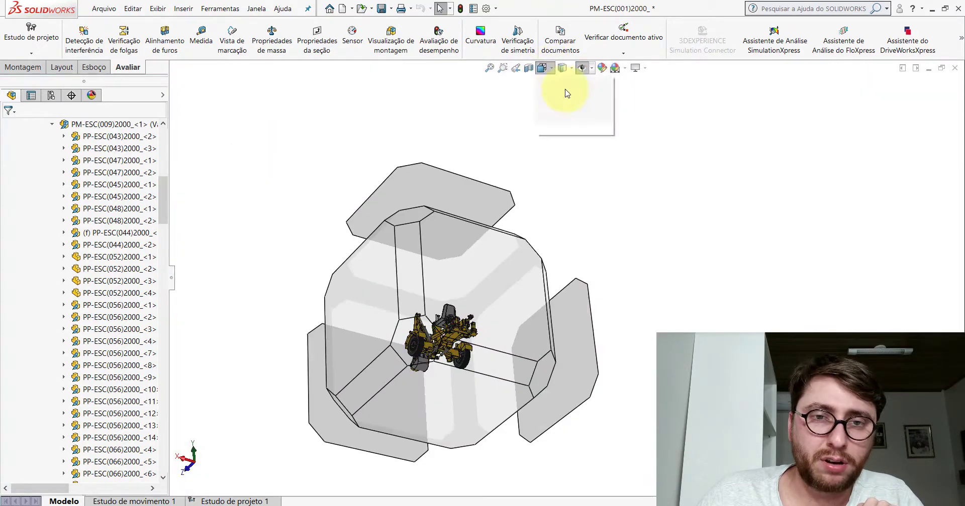
{"action": "left_click", "coordinate": [599, 98]}
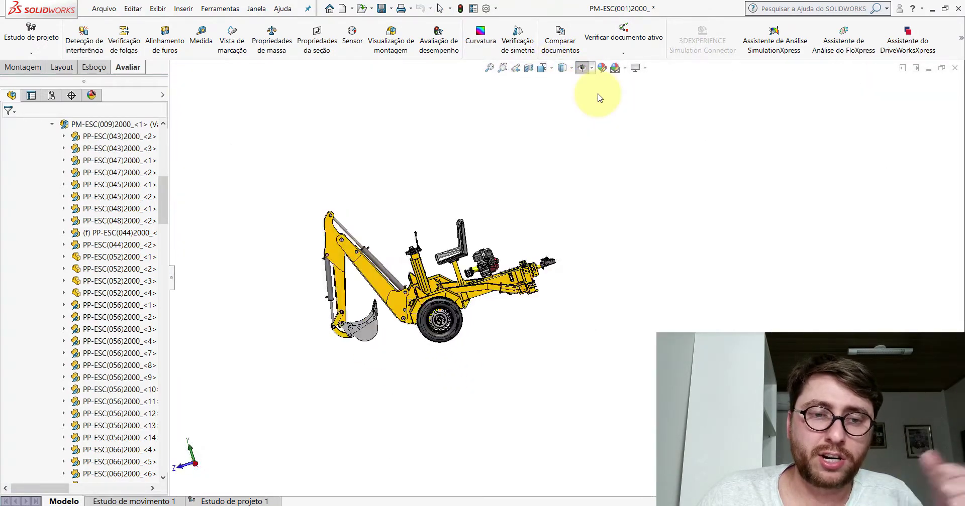
{"action": "left_click", "coordinate": [562, 69]}
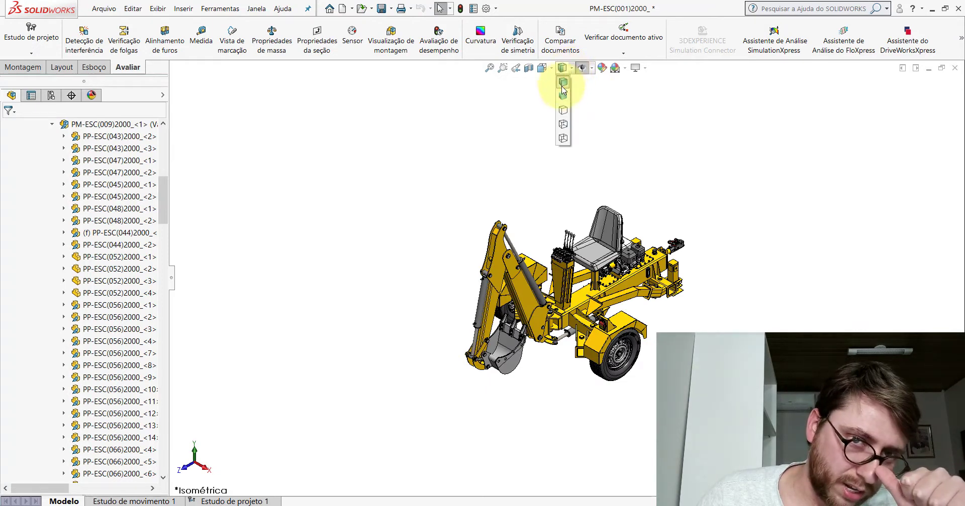
{"action": "left_click", "coordinate": [558, 88]}
Orbit around the bucket and wheel, then return the whole model to Isometric
{"action": "scroll", "coordinate": [654, 267], "scroll_direction": "down", "scroll_amount": 3}
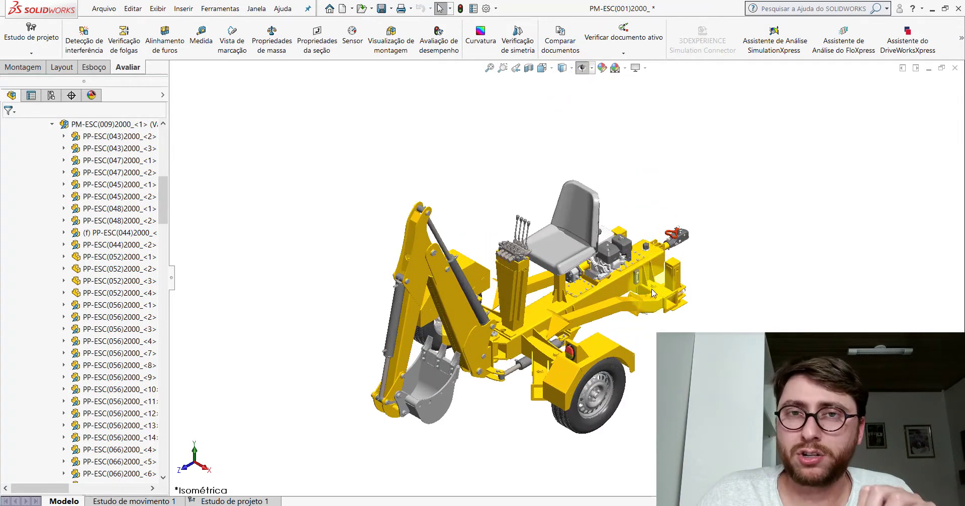
{"action": "scroll", "coordinate": [442, 399], "scroll_direction": "down", "scroll_amount": 5}
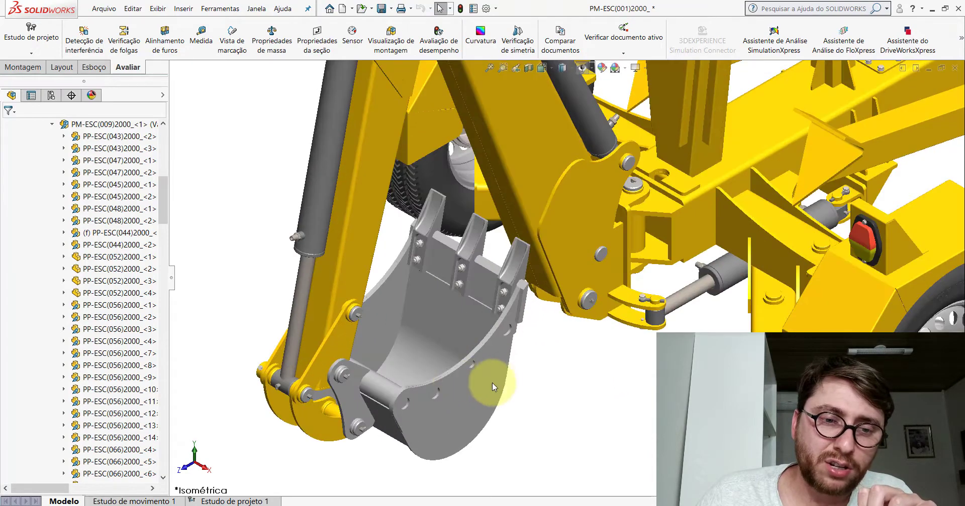
{"action": "scroll", "coordinate": [491, 384], "scroll_direction": "down", "scroll_amount": 3}
{"action": "mouse_move", "coordinate": [489, 371]}
{"action": "middle_mouse_down"}
{"action": "mouse_move", "coordinate": [484, 214]}
{"action": "mouse_move", "coordinate": [453, 269]}
{"action": "middle_mouse_up"}
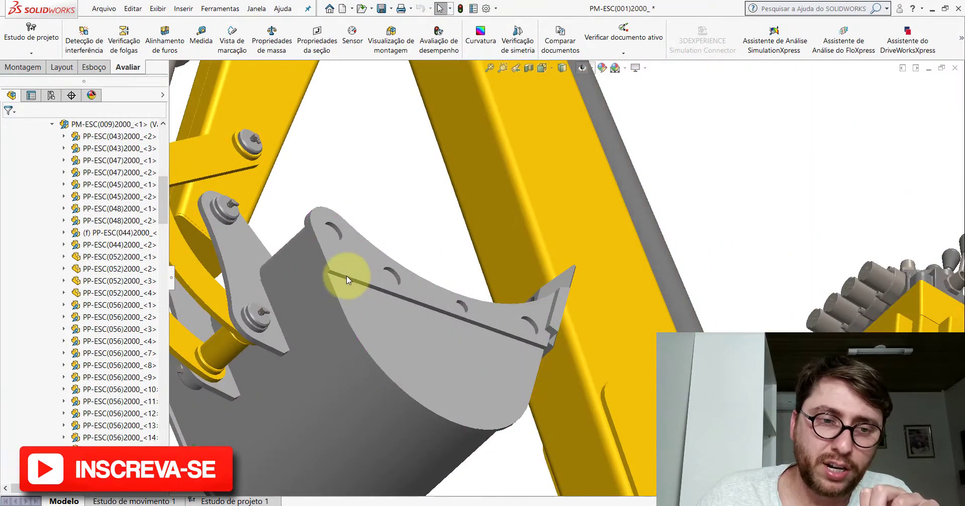
{"action": "scroll", "coordinate": [509, 235], "scroll_direction": "up", "scroll_amount": 5}
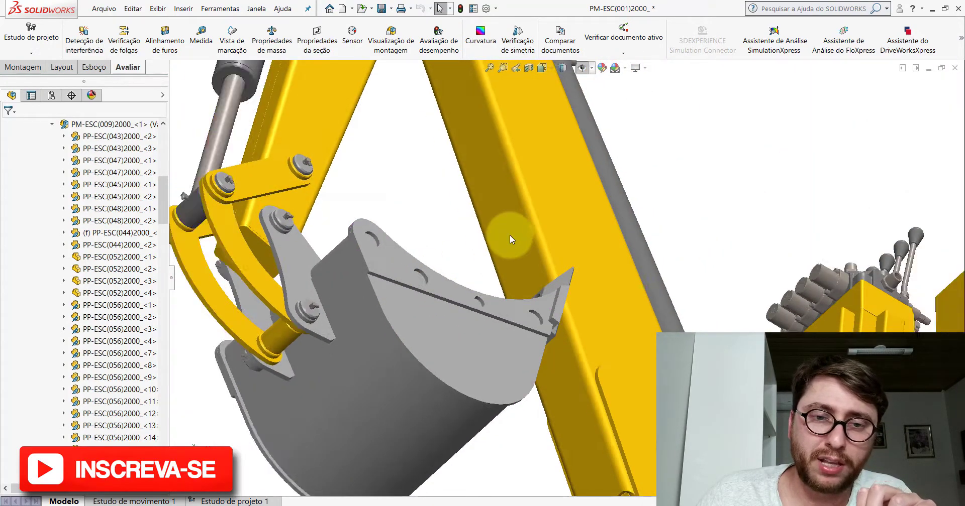
{"action": "scroll", "coordinate": [637, 178], "scroll_direction": "up", "scroll_amount": 3}
{"action": "scroll", "coordinate": [638, 251], "scroll_direction": "down", "scroll_amount": 2}
{"action": "scroll", "coordinate": [642, 335], "scroll_direction": "down", "scroll_amount": 4}
{"action": "scroll", "coordinate": [508, 292], "scroll_direction": "down", "scroll_amount": 3}
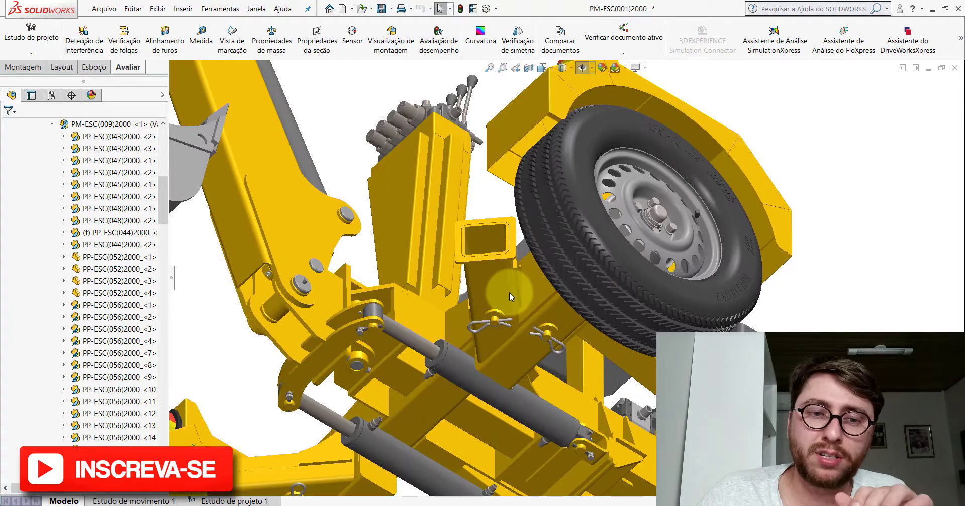
{"action": "middle_click_drag", "start_coordinate": [509, 291], "coordinate": [513, 90]}
{"action": "left_click", "coordinate": [547, 69]}
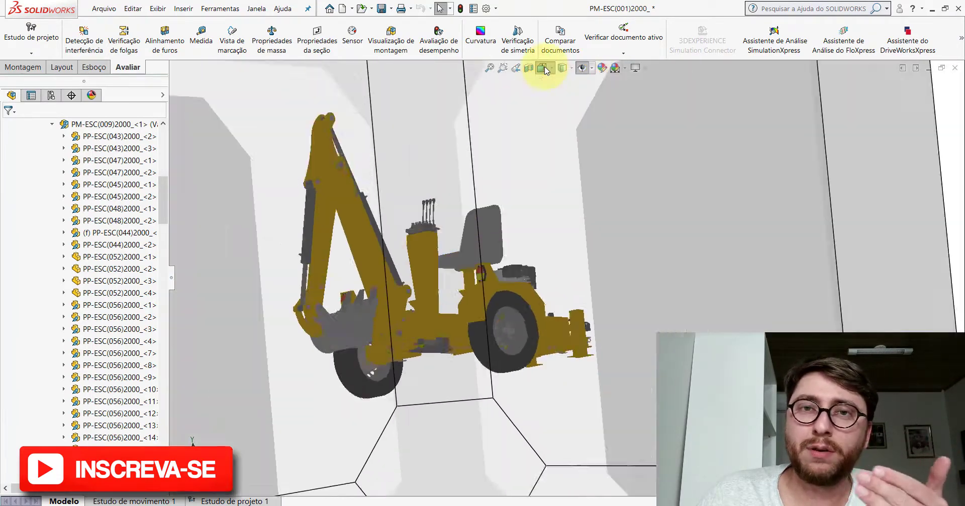
{"action": "left_click", "coordinate": [601, 100]}
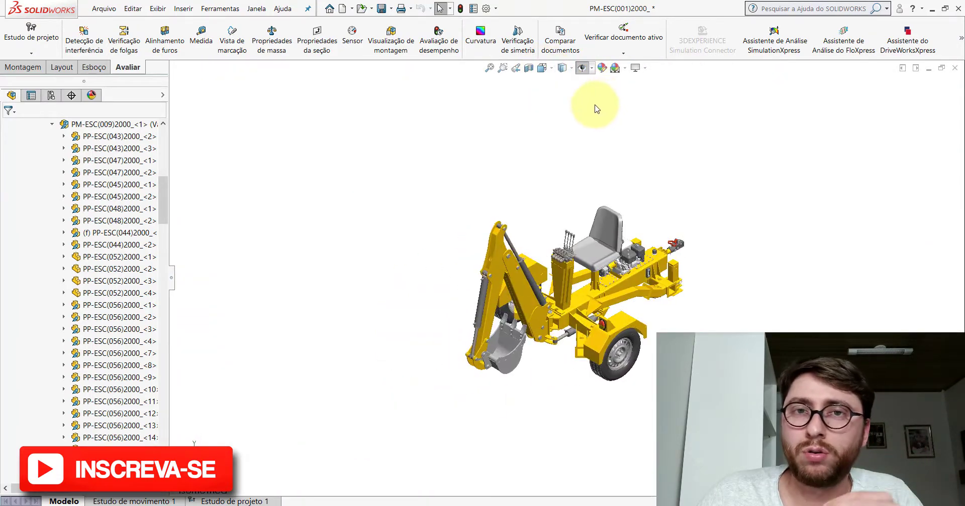